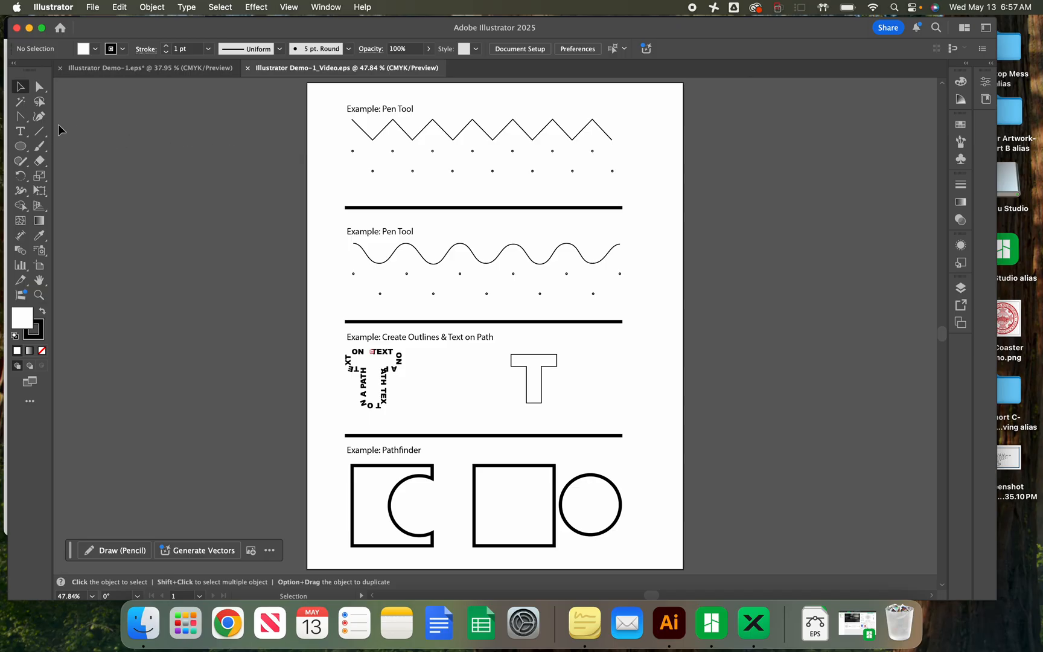
- Draw an open zigzag path with the Pen tool through all the guide dots of the first example
left_click_drag(22, 119, 94, 123)
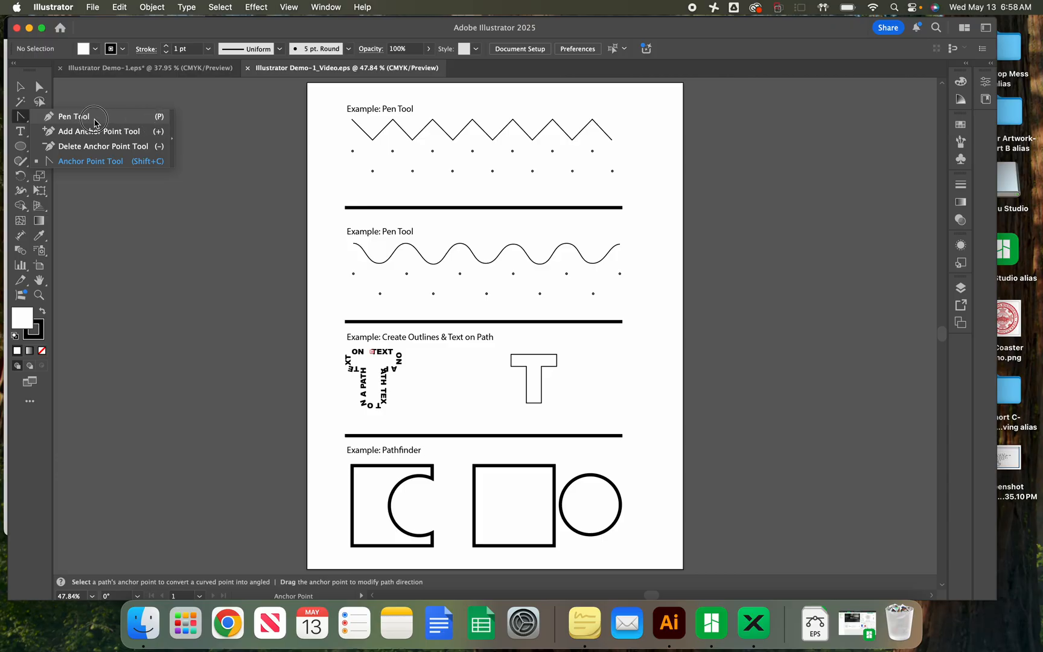
left_click_drag(95, 123, 95, 123)
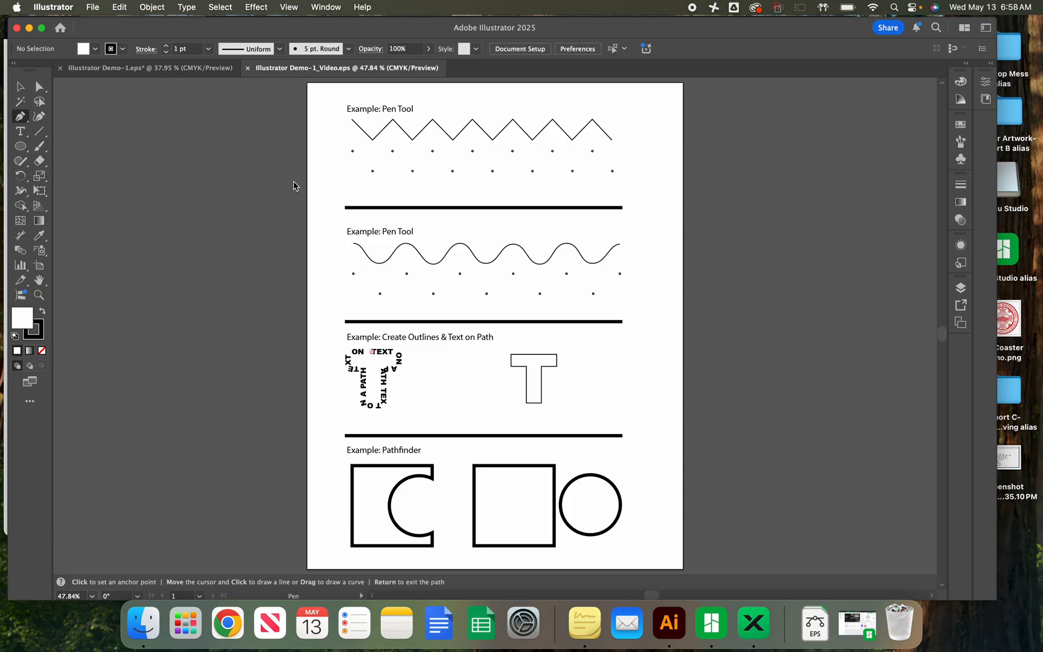
left_click(353, 152)
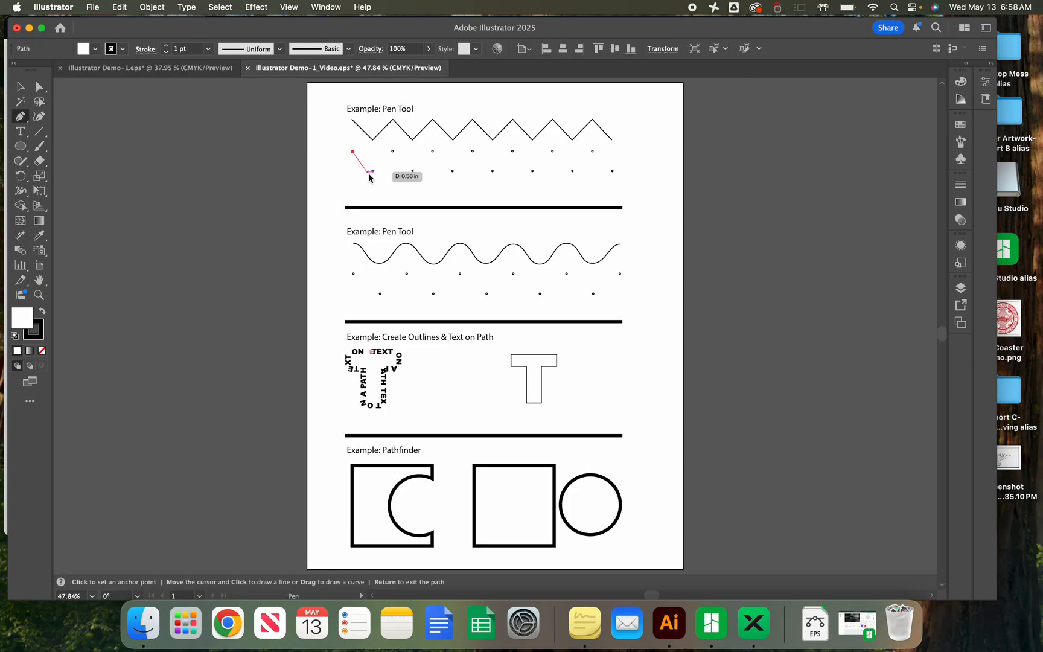
left_click(372, 172)
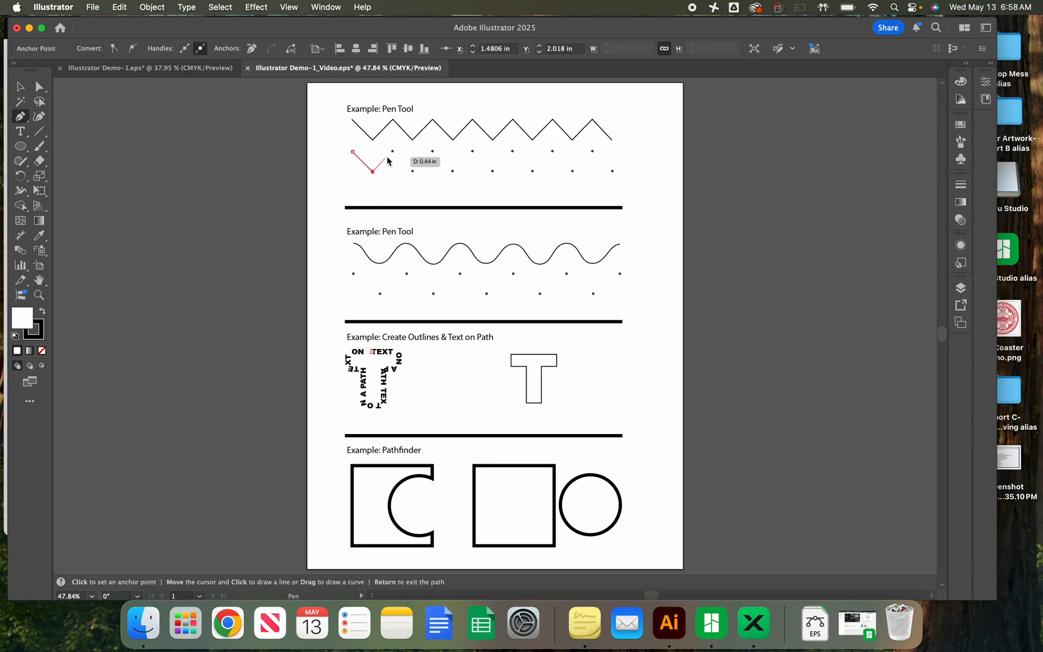
left_click(392, 151)
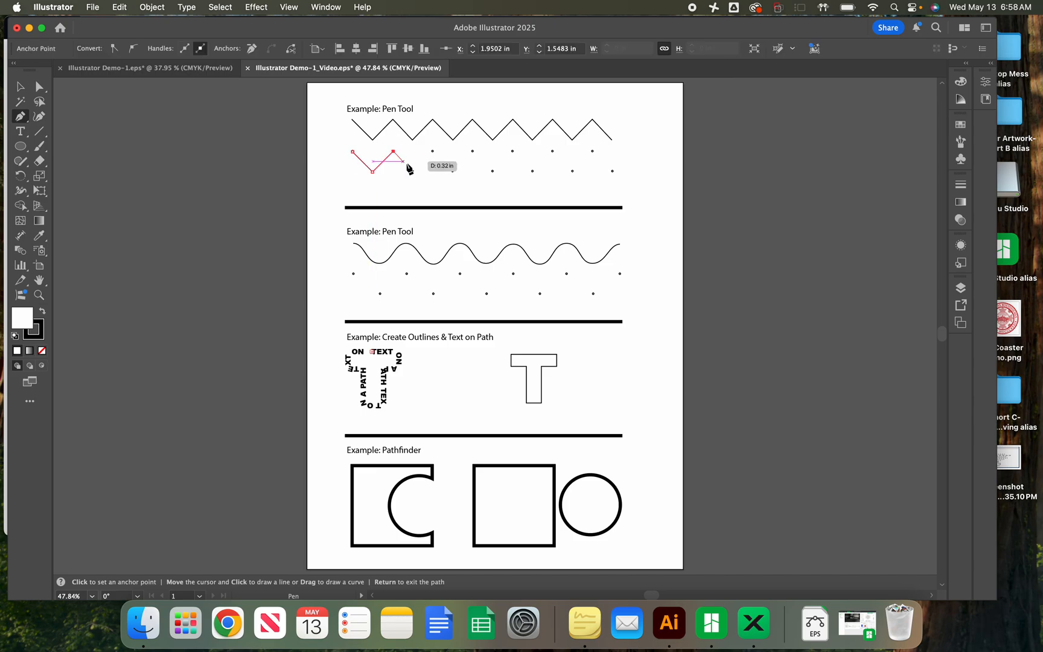
left_click(412, 172)
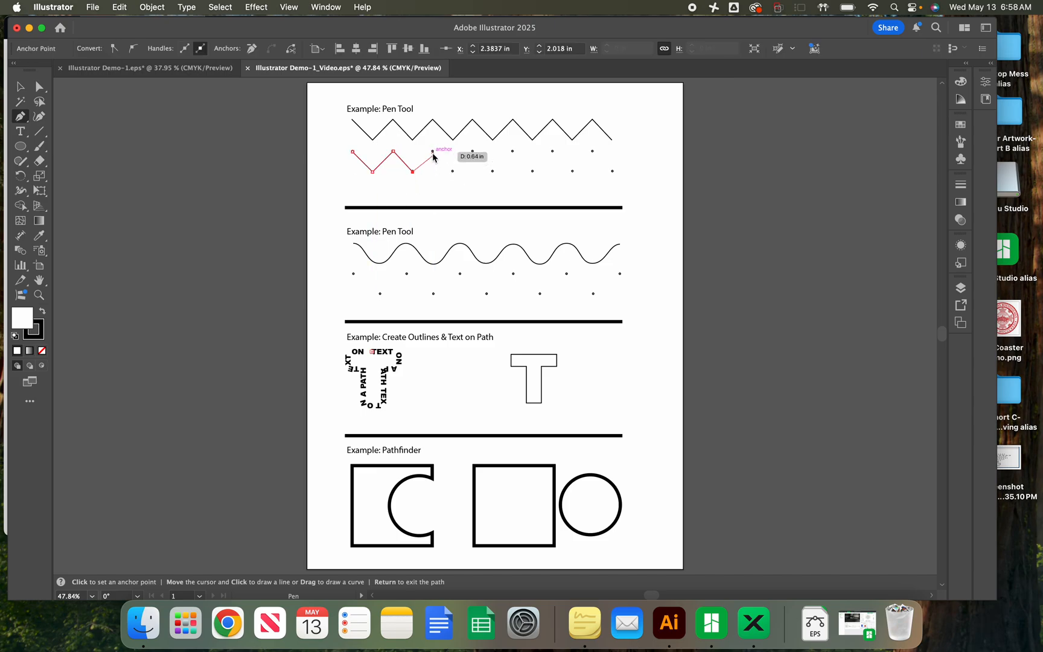
left_click(433, 151)
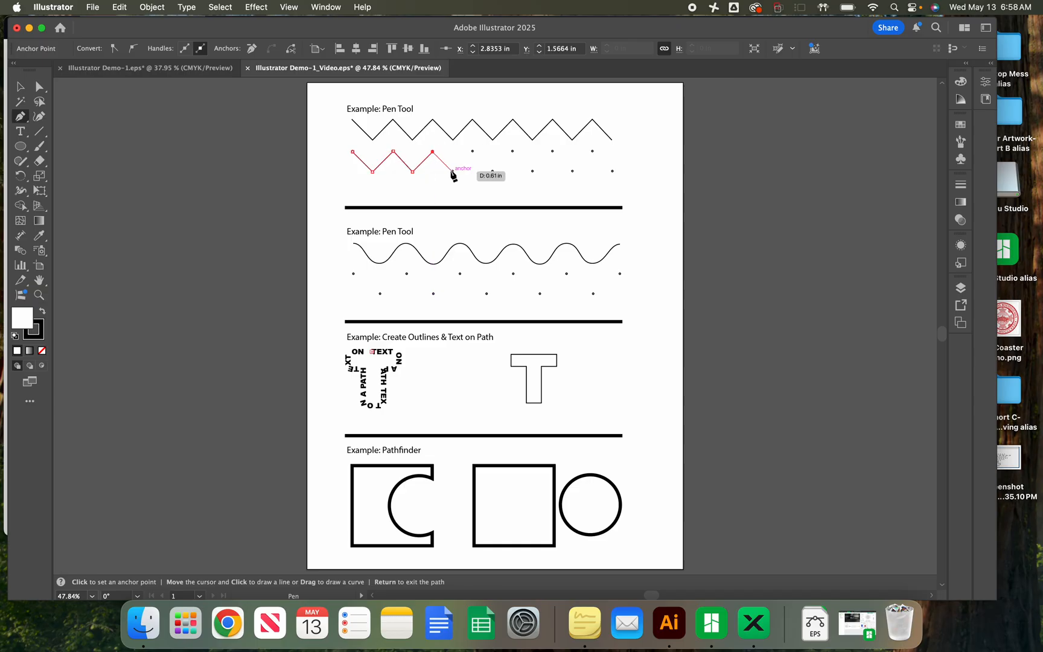
left_click(452, 172)
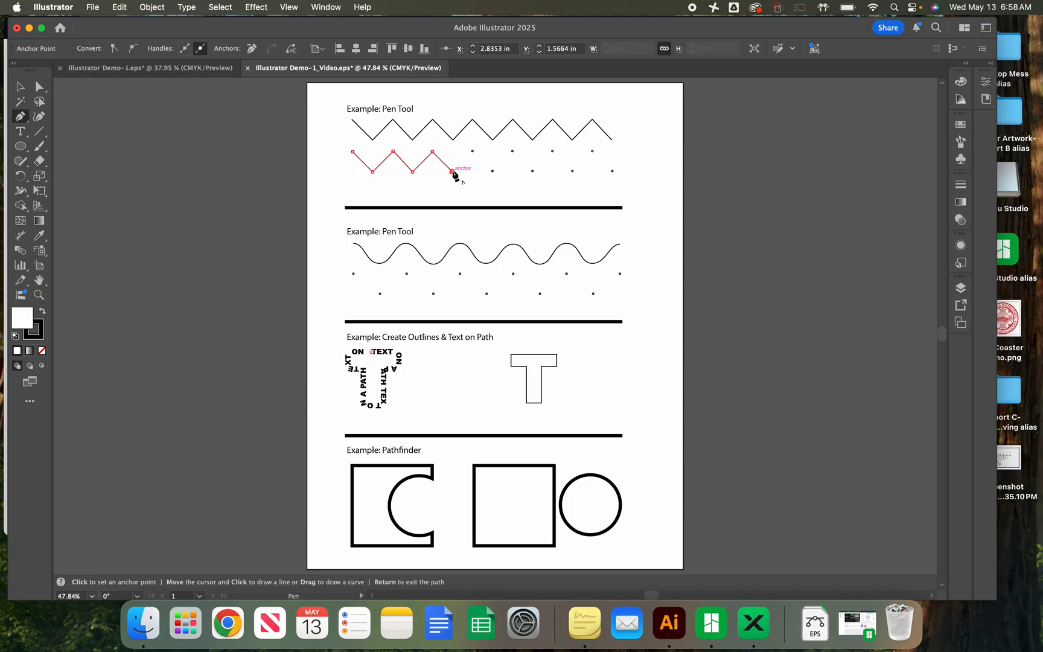
left_click(493, 172)
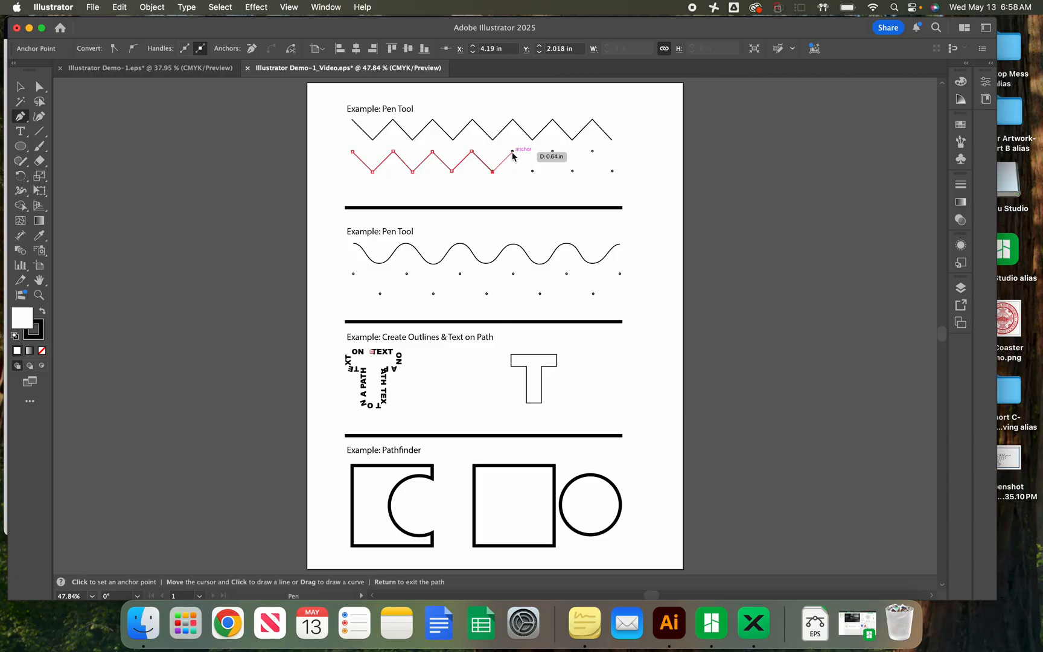
left_click(512, 152)
left_click(531, 172)
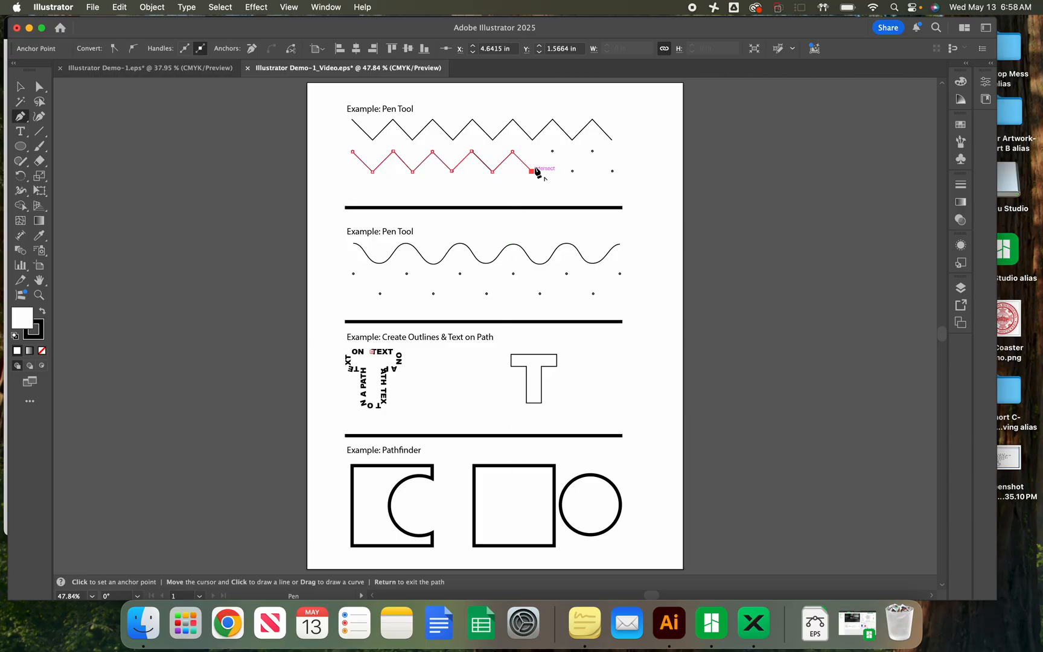
left_click(553, 152)
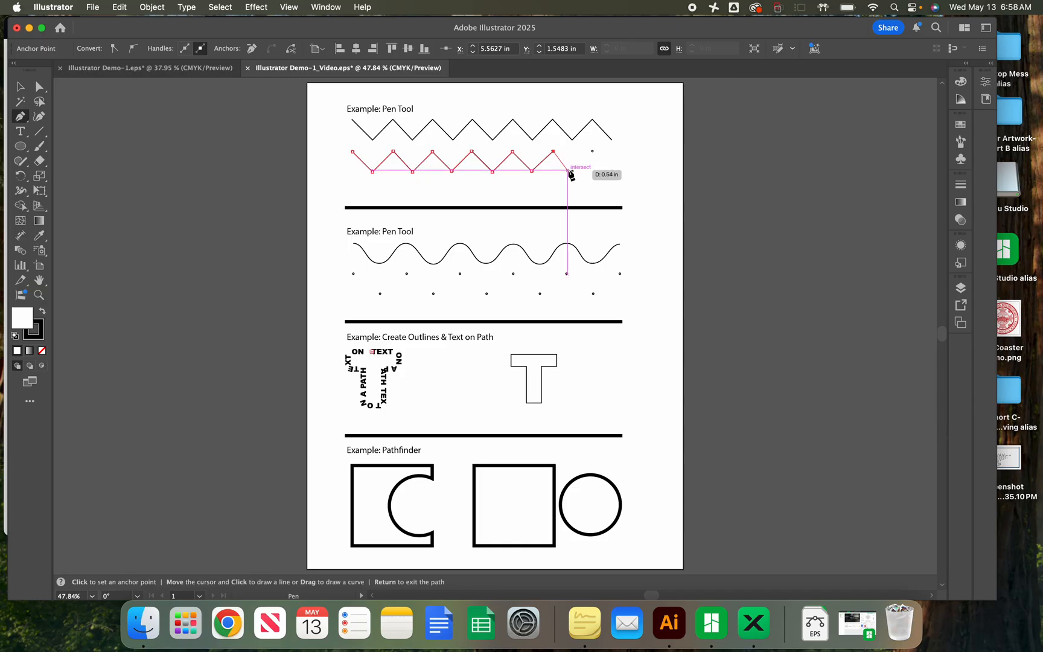
left_click(572, 172)
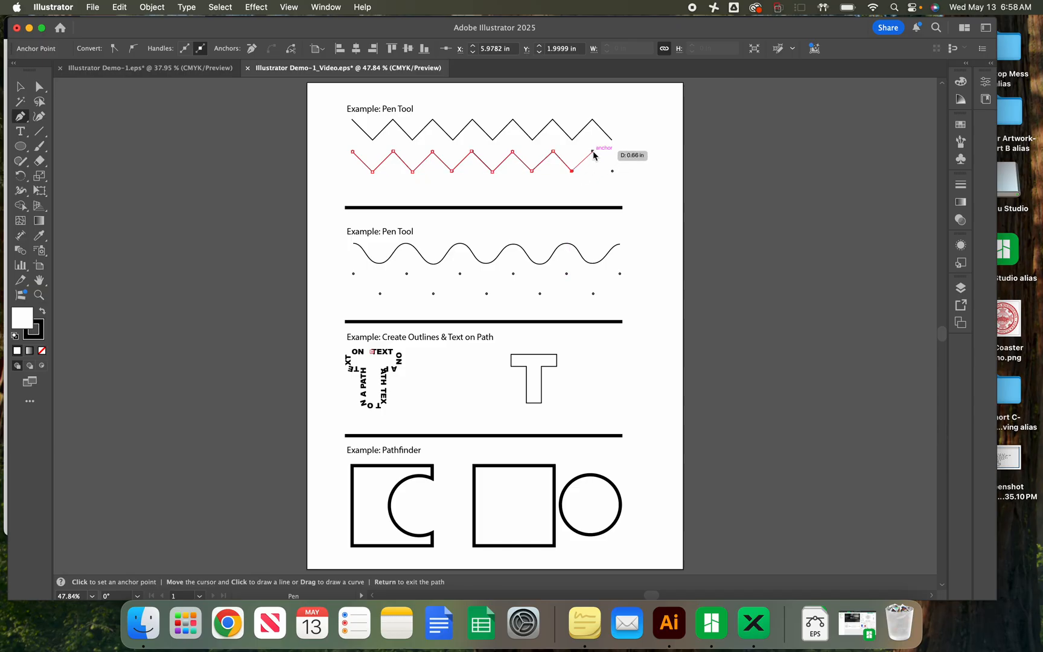
left_click(592, 152)
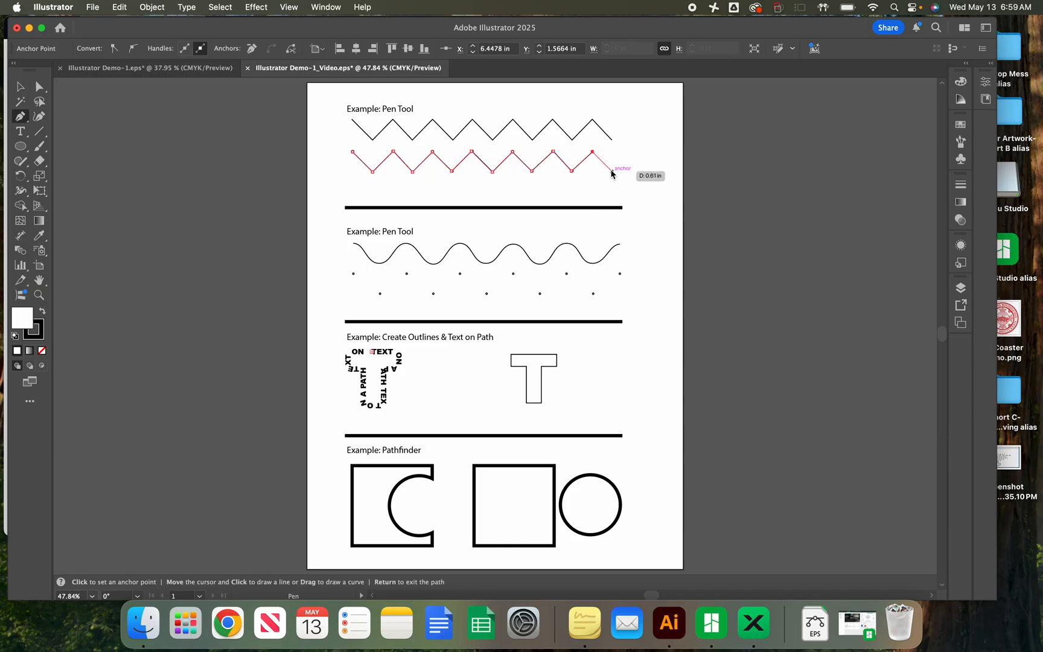
left_click(611, 173)
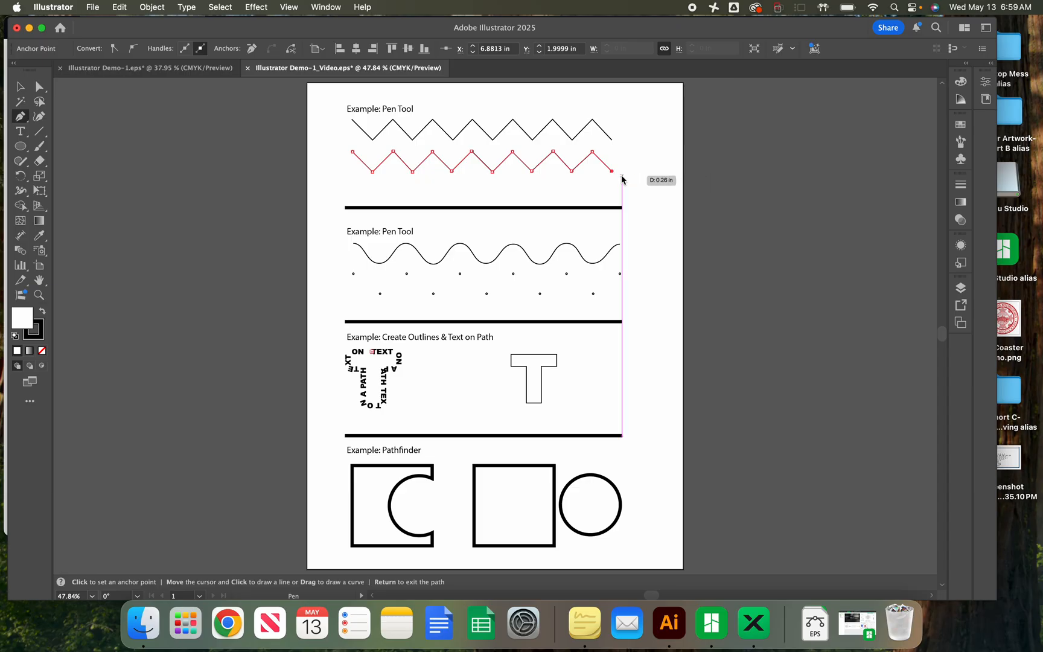
key("Return")
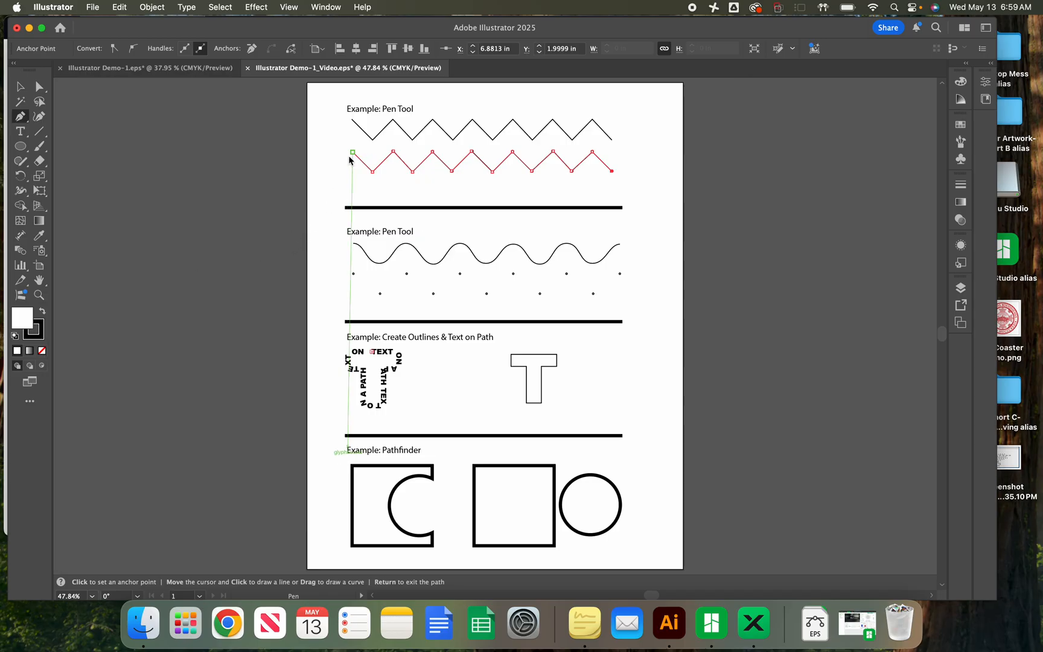
- Set the zigzag's fill to a bright green with hue 125°, saturation 97% and brightness 98%
double_click(21, 319)
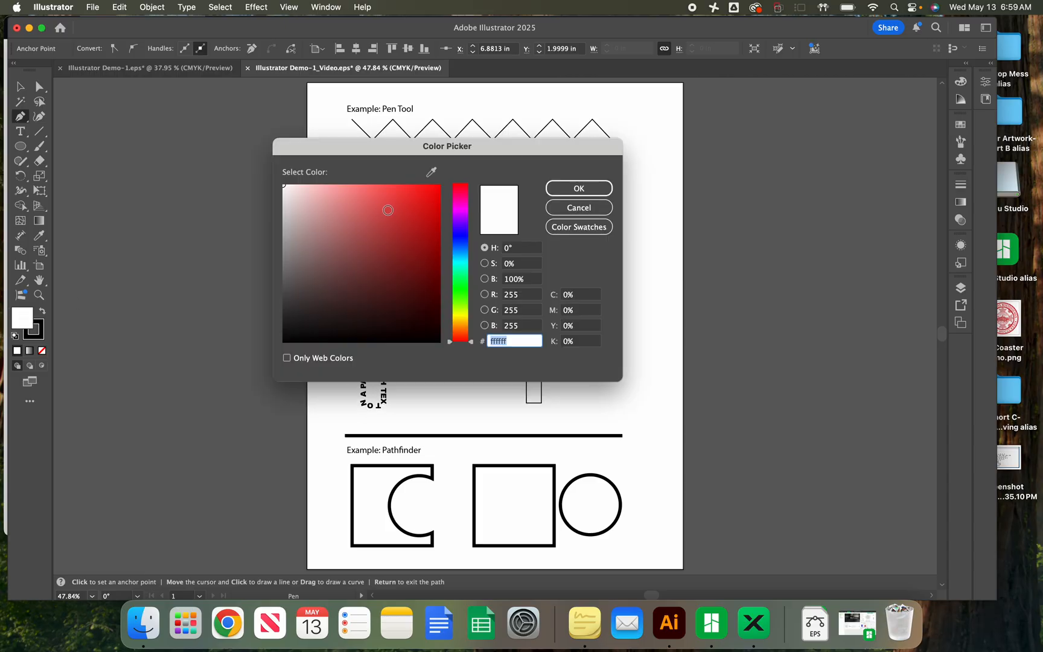
left_click_drag(473, 343, 470, 286)
left_click(437, 189)
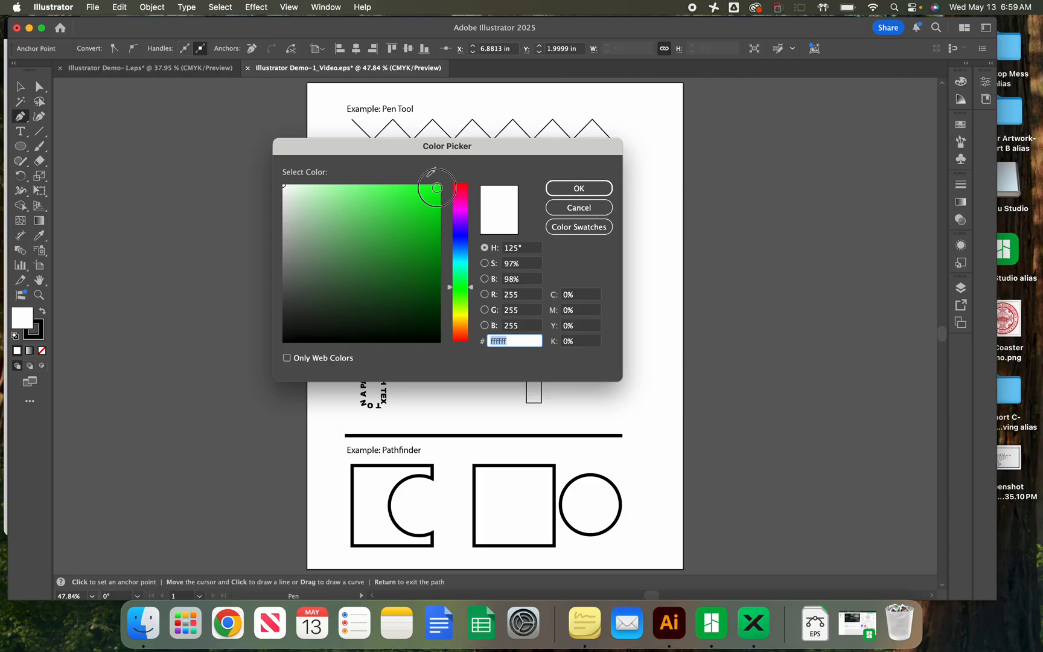
left_click(570, 189)
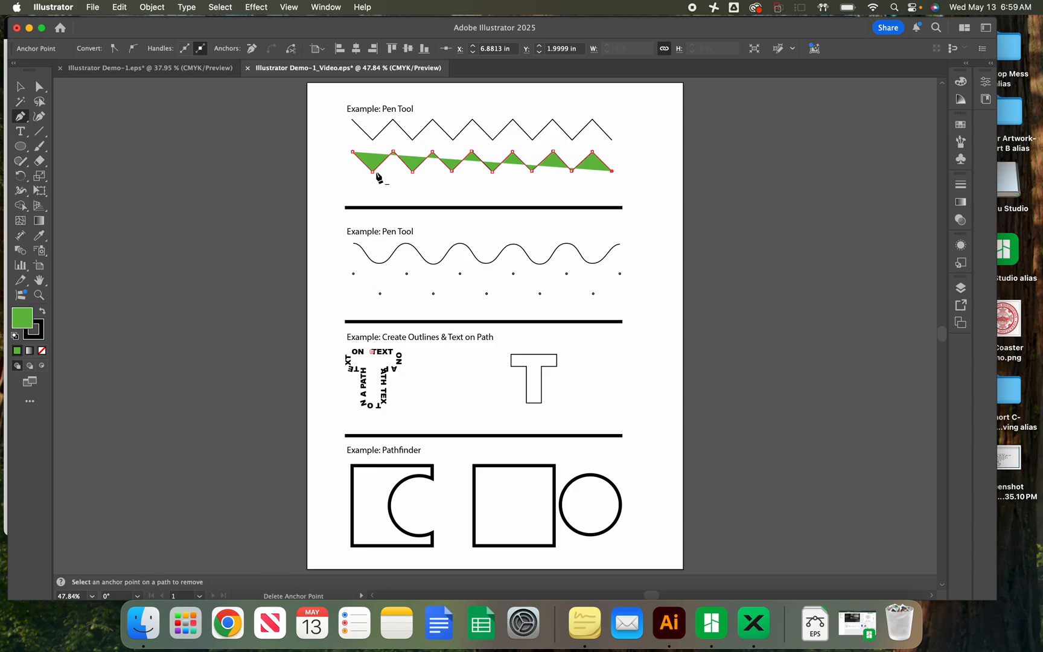
- Set the zigzag's stroke to bright yellow e8f908
left_click(42, 336)
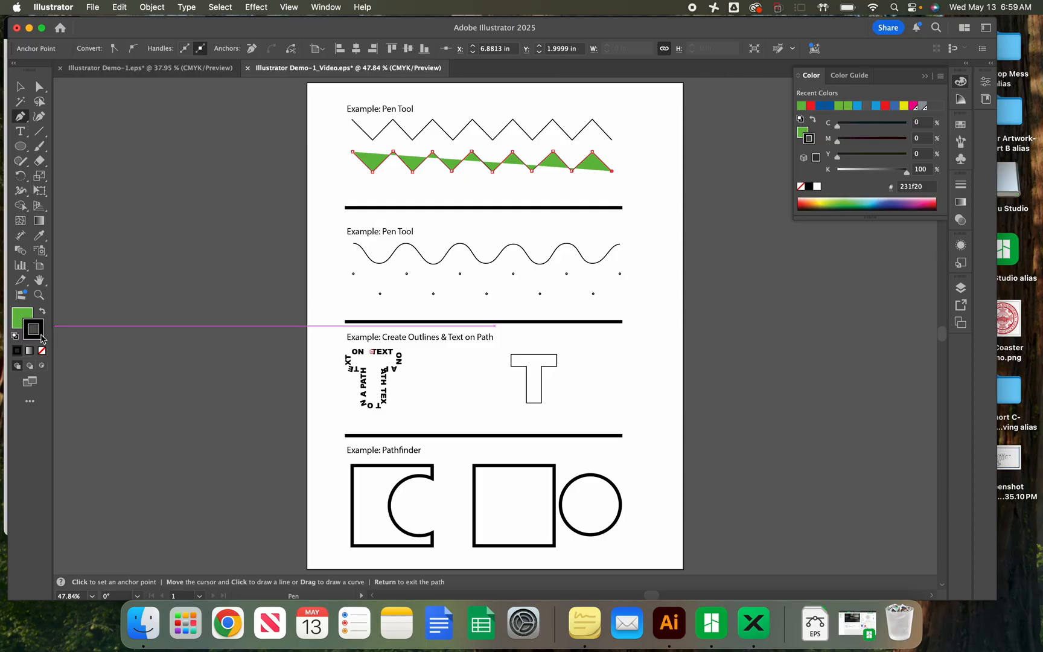
double_click(41, 336)
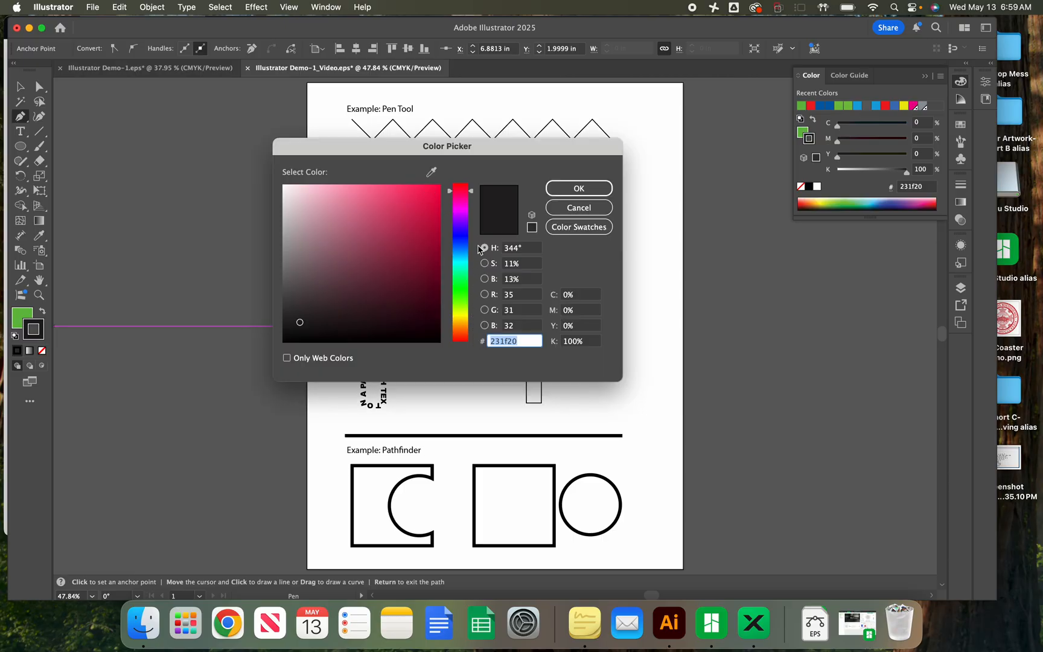
left_click_drag(473, 193, 464, 312)
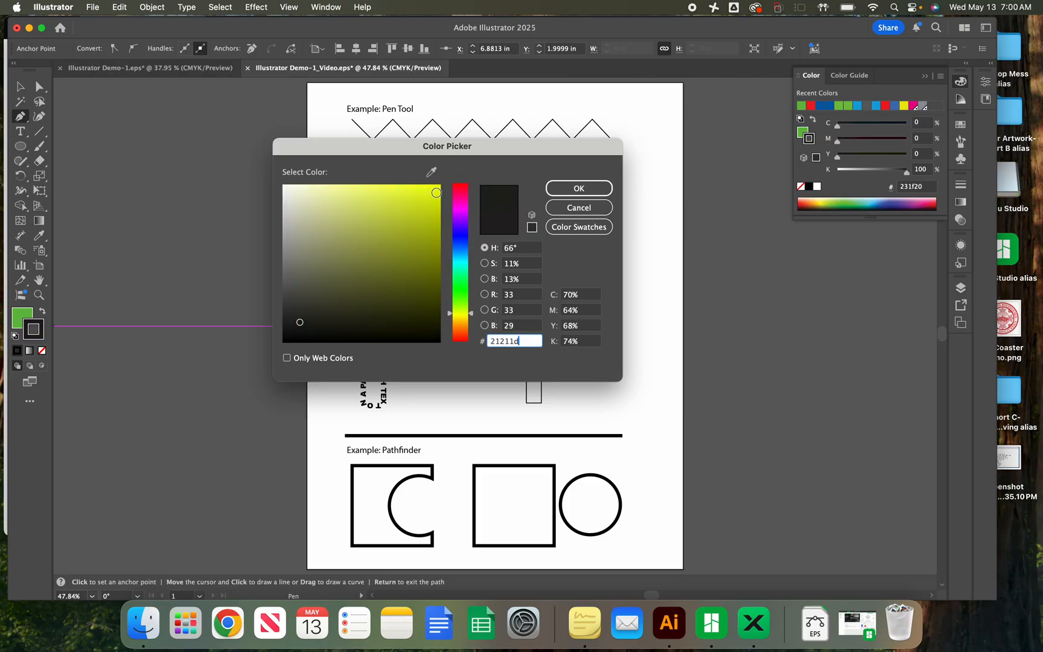
left_click(436, 187)
left_click(567, 193)
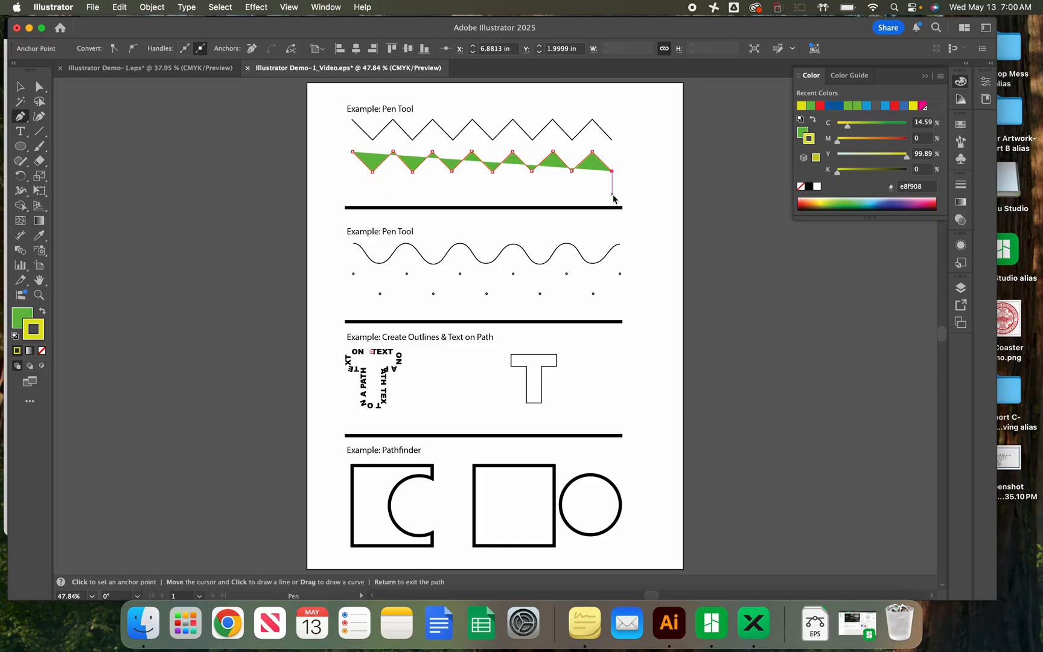
- Set the zigzag's stroke weight to 8 pt and deselect it
left_click(353, 273)
left_click(19, 87)
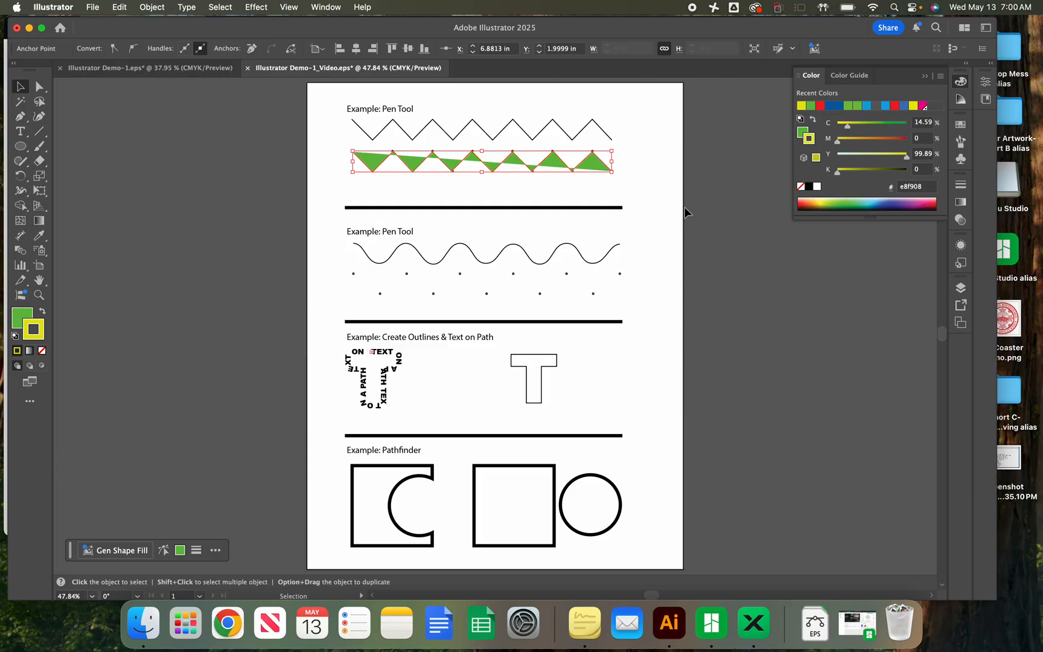
left_click(961, 186)
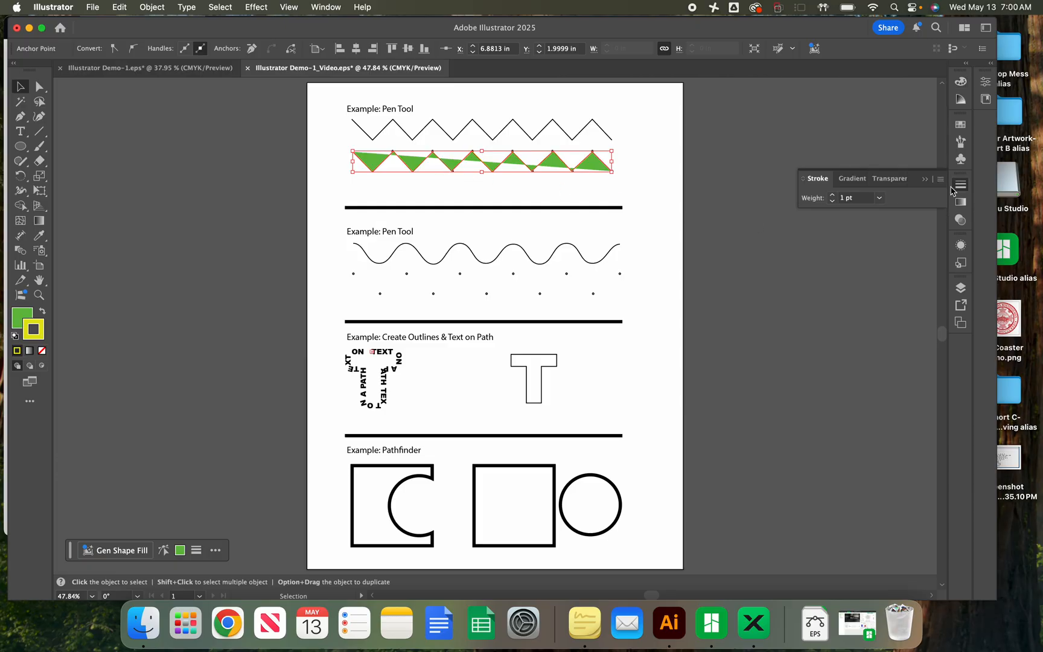
left_click(833, 196)
left_click(833, 196)
left_click(832, 195)
left_click(832, 195)
left_click(833, 195)
left_click(833, 195)
left_click(833, 195)
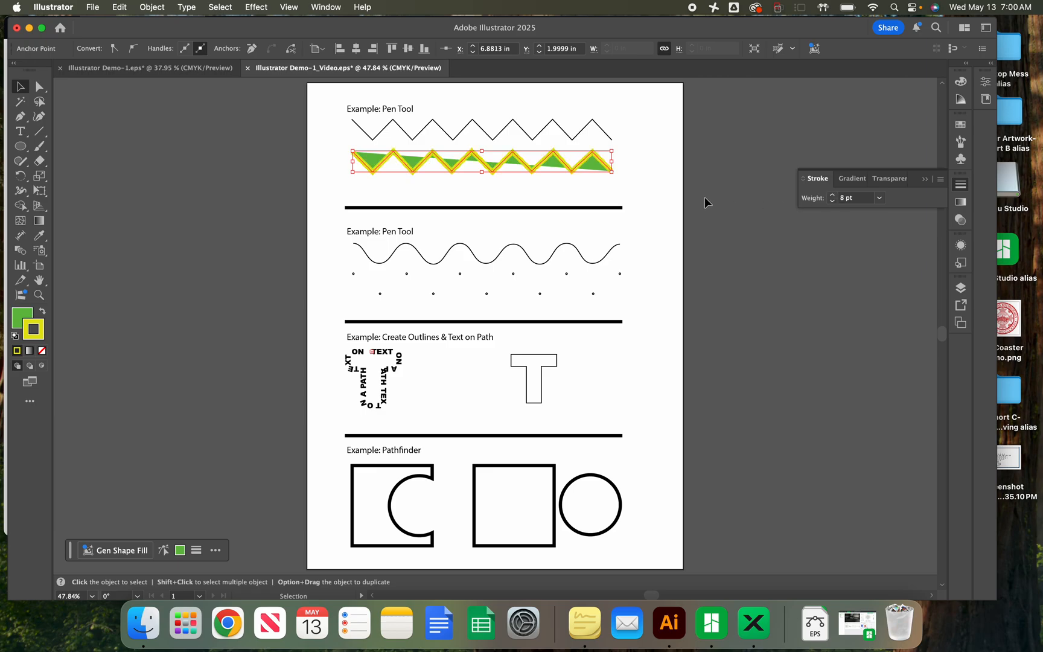
left_click(657, 196)
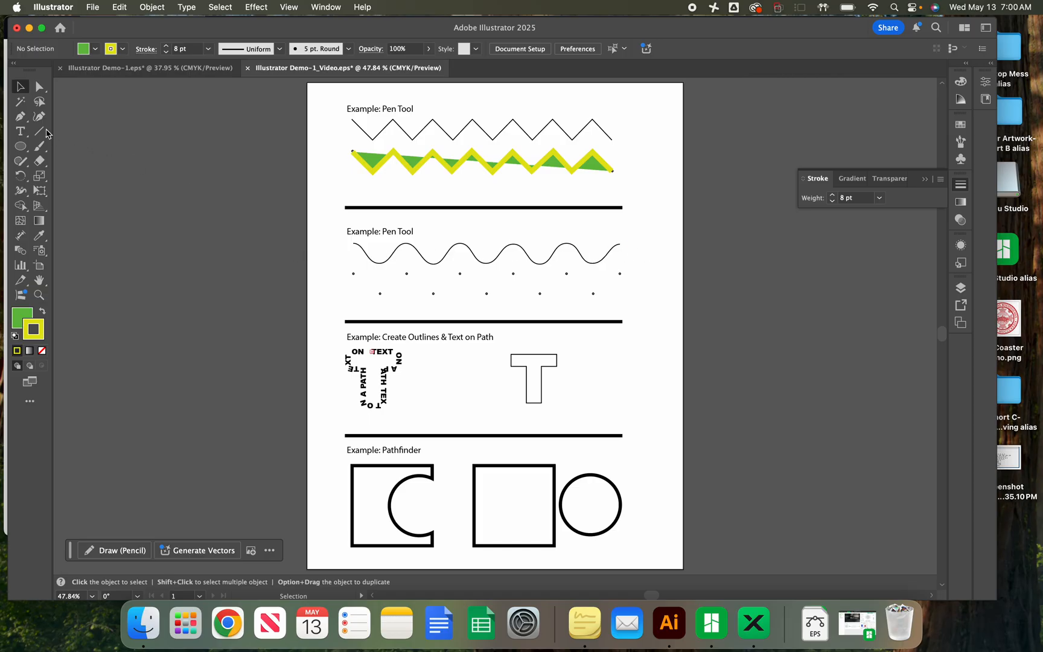
- Restore the default white fill and 1 pt black stroke, and draw a smooth wave with the Pen tool through the second example's dots
left_click(23, 119)
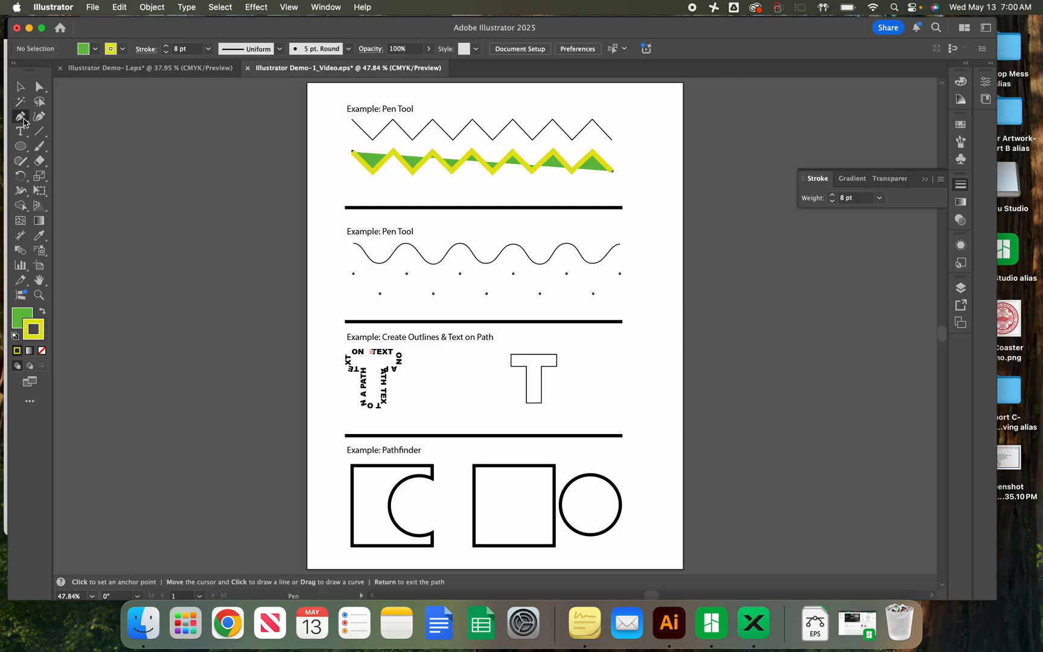
left_click(15, 336)
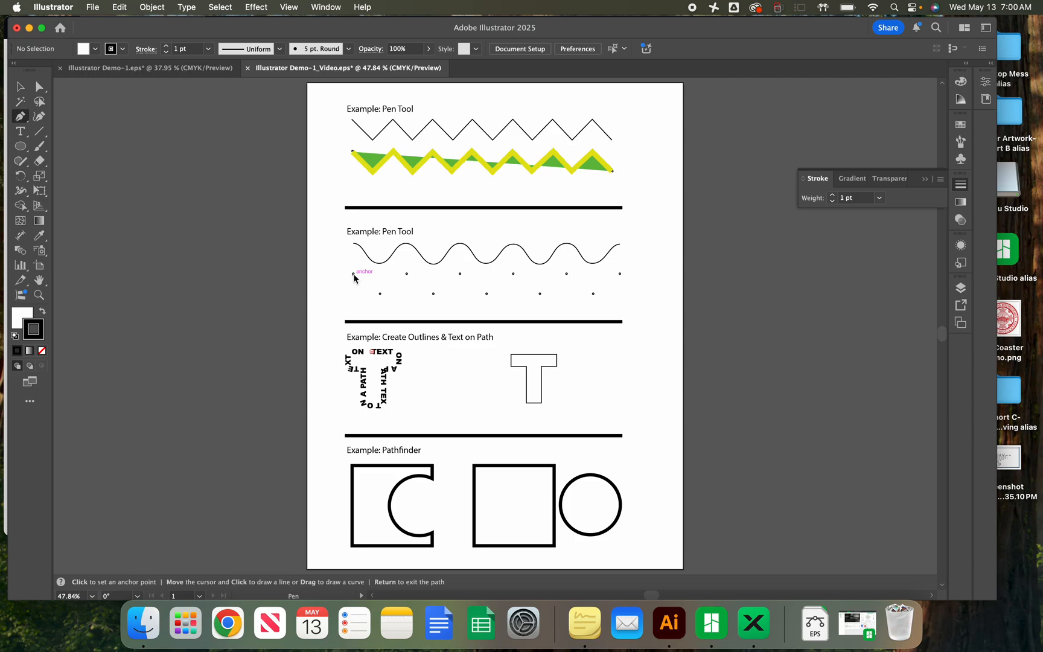
left_click_drag(364, 274, 365, 273)
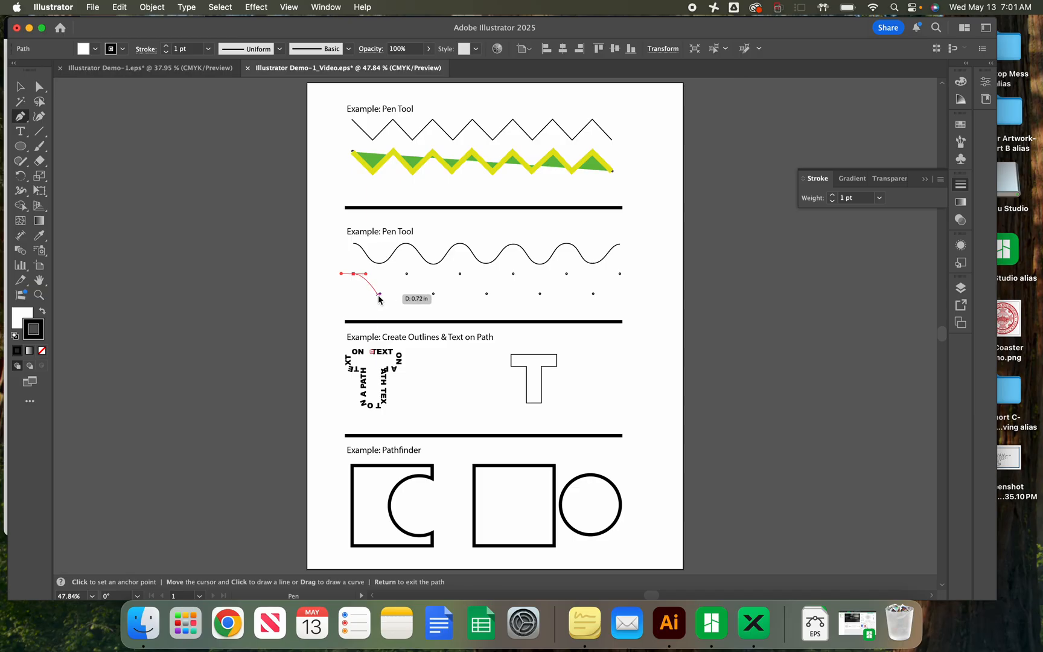
left_click_drag(380, 294, 444, 296)
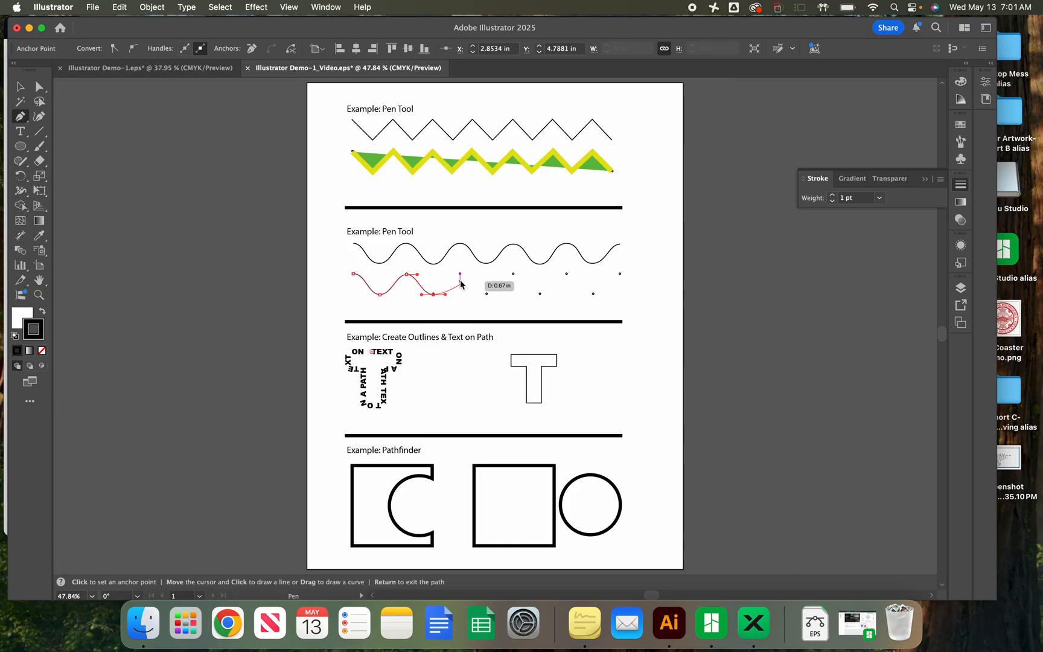
left_click_drag(460, 274, 474, 278)
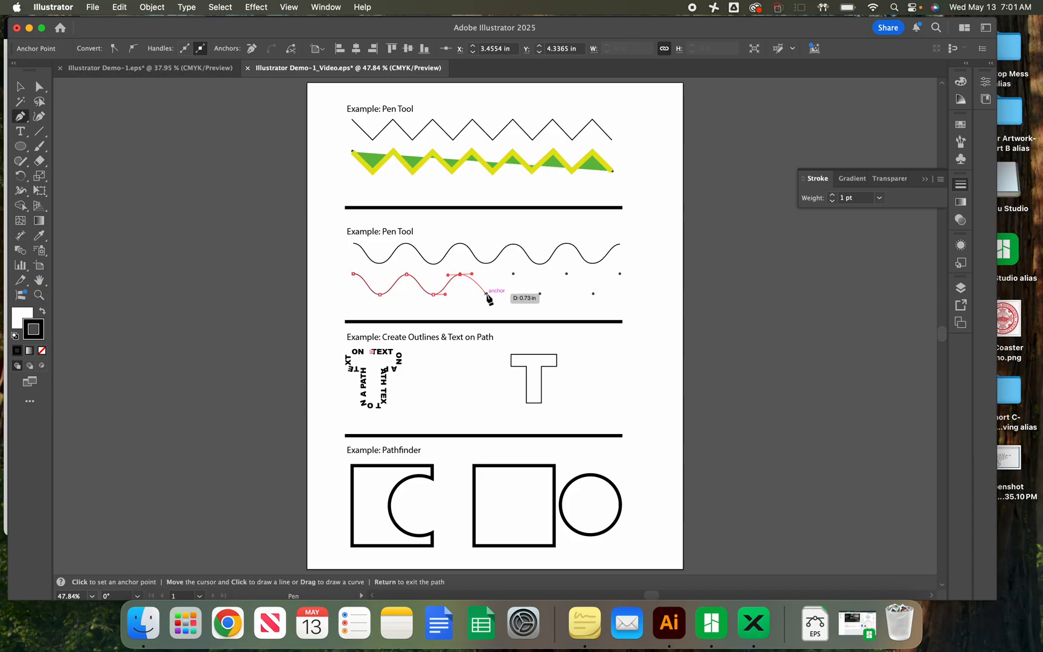
left_click_drag(487, 294, 504, 300)
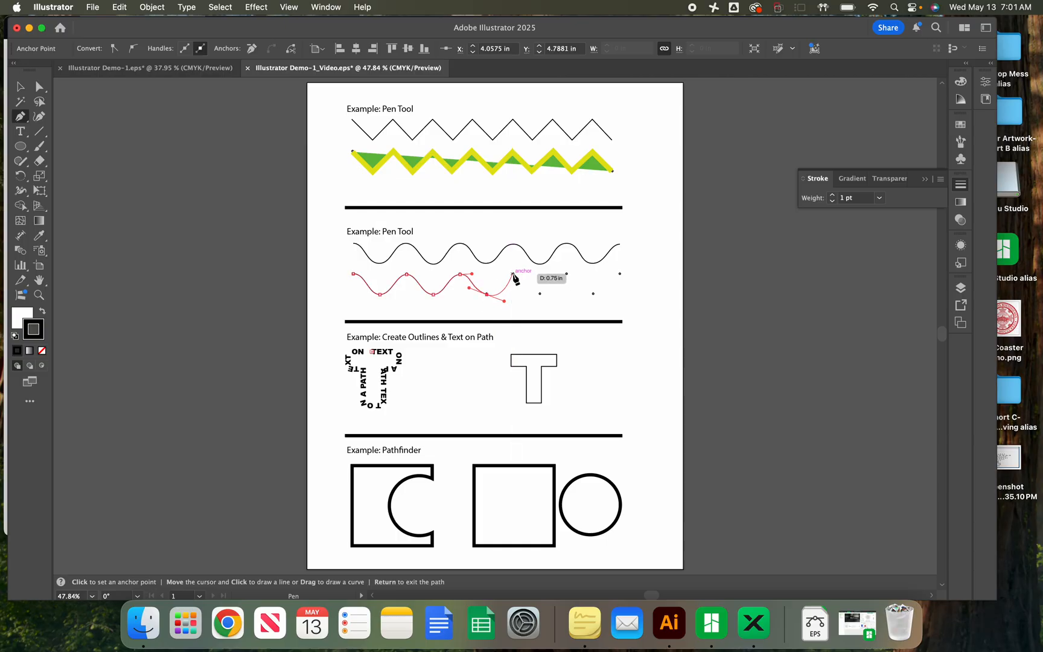
mouse_move(514, 275)
left_mouse_down()
mouse_move(552, 294)
mouse_move(577, 272)
mouse_move(609, 295)
mouse_move(632, 276)
left_mouse_up()
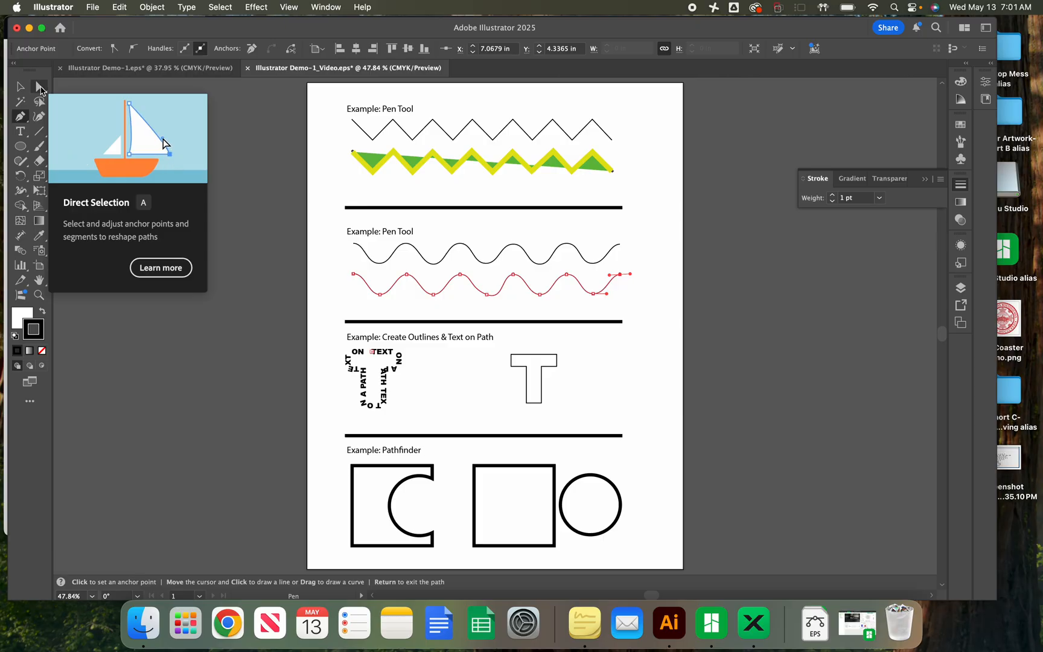
- Level the direction handle of the wave's third lower anchor with the Direct Selection tool to smooth the curve
left_click(40, 88)
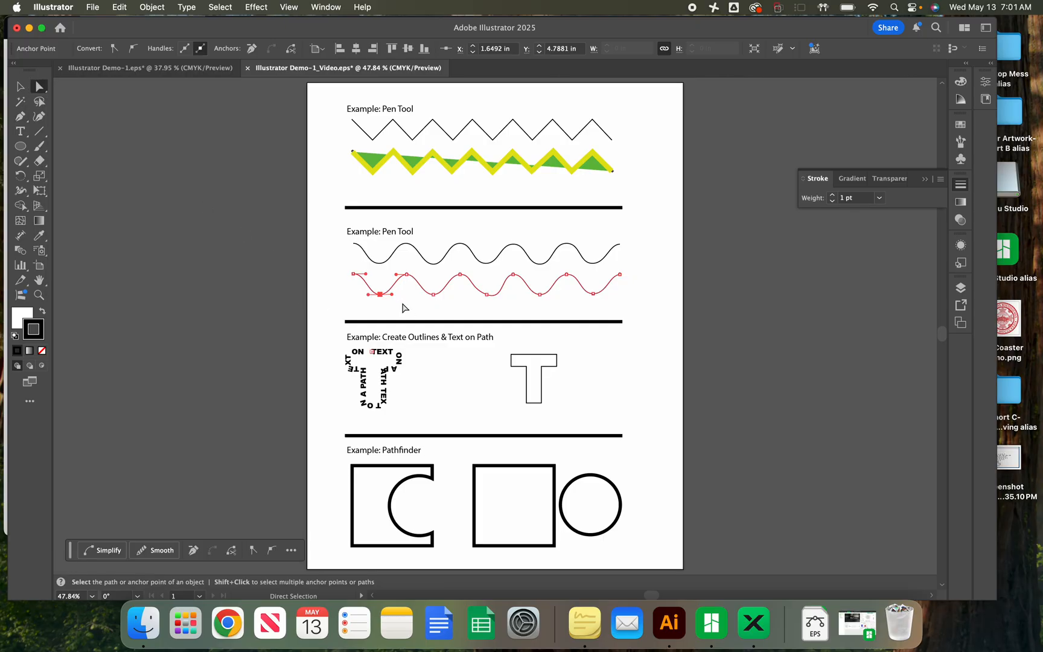
left_click(433, 294)
left_click(487, 295)
left_click_drag(504, 301, 501, 294)
left_click(539, 295)
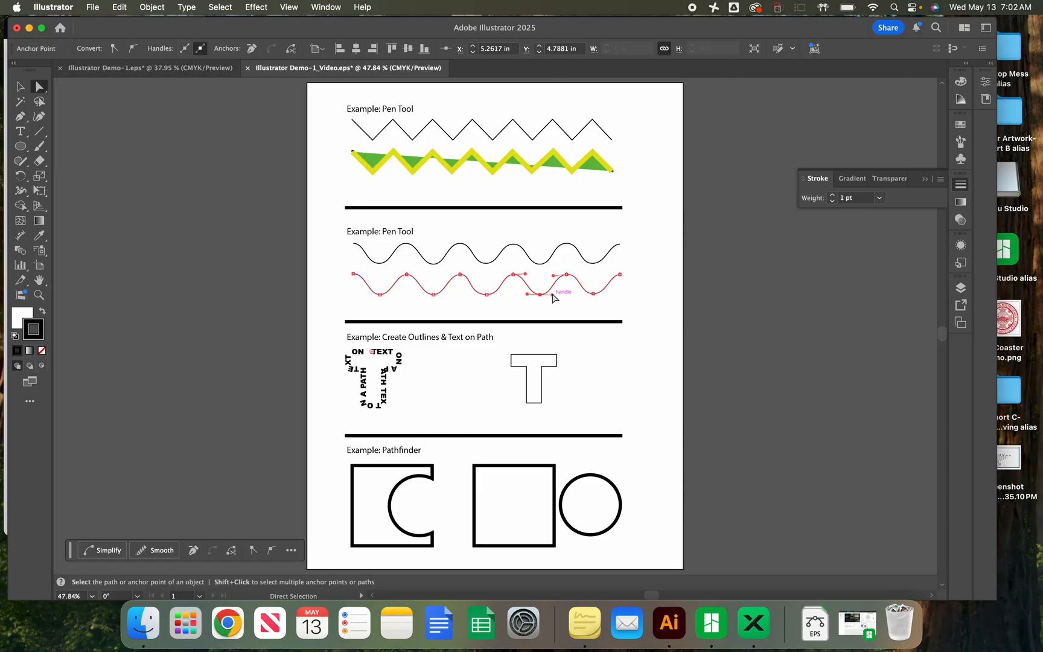
- Level the direction handles around the wave's fourth and fifth lower anchors to even out the curve, and deselect the path
mouse_move(553, 294)
left_mouse_down()
mouse_move(568, 294)
mouse_move(554, 294)
left_mouse_up()
left_click(592, 294)
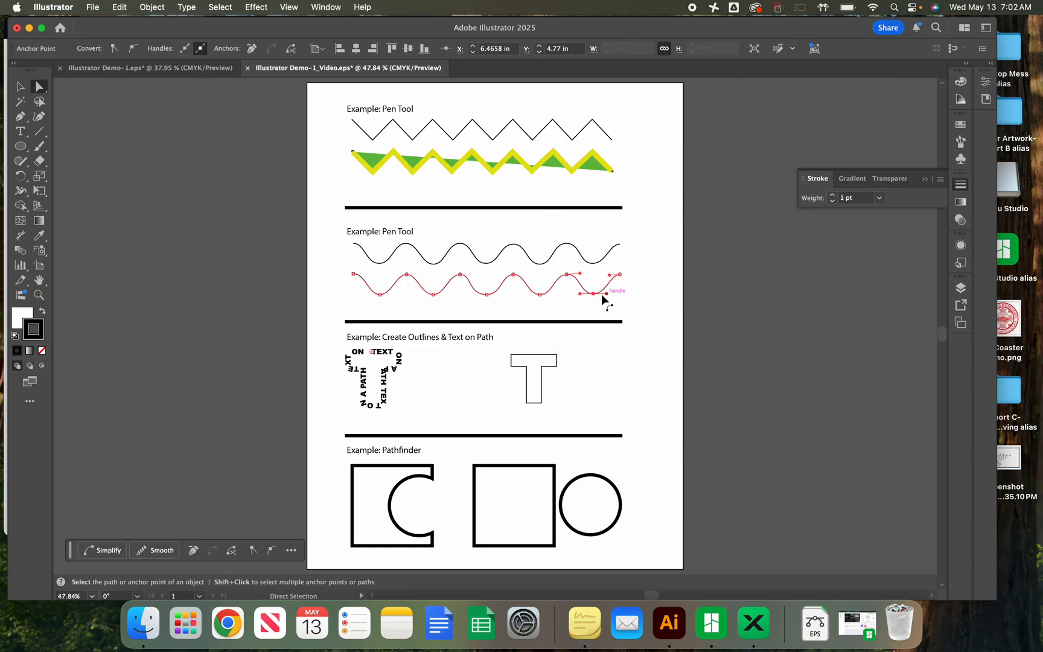
left_click(581, 293)
mouse_move(579, 277)
left_mouse_down()
mouse_move(566, 273)
mouse_move(570, 289)
mouse_move(578, 280)
left_mouse_up()
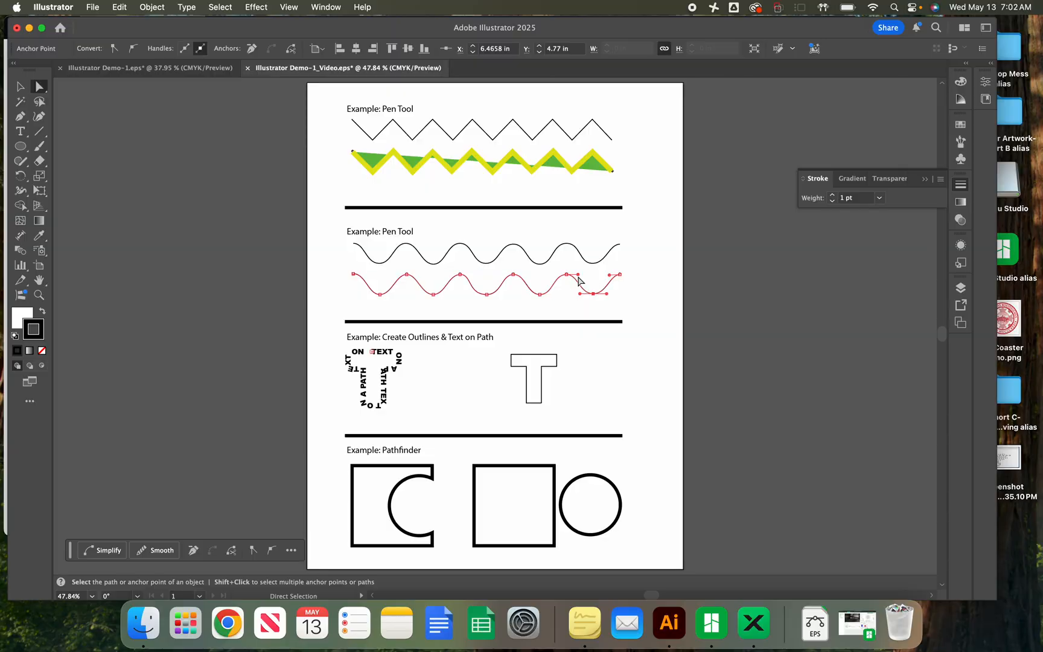
left_click(641, 305)
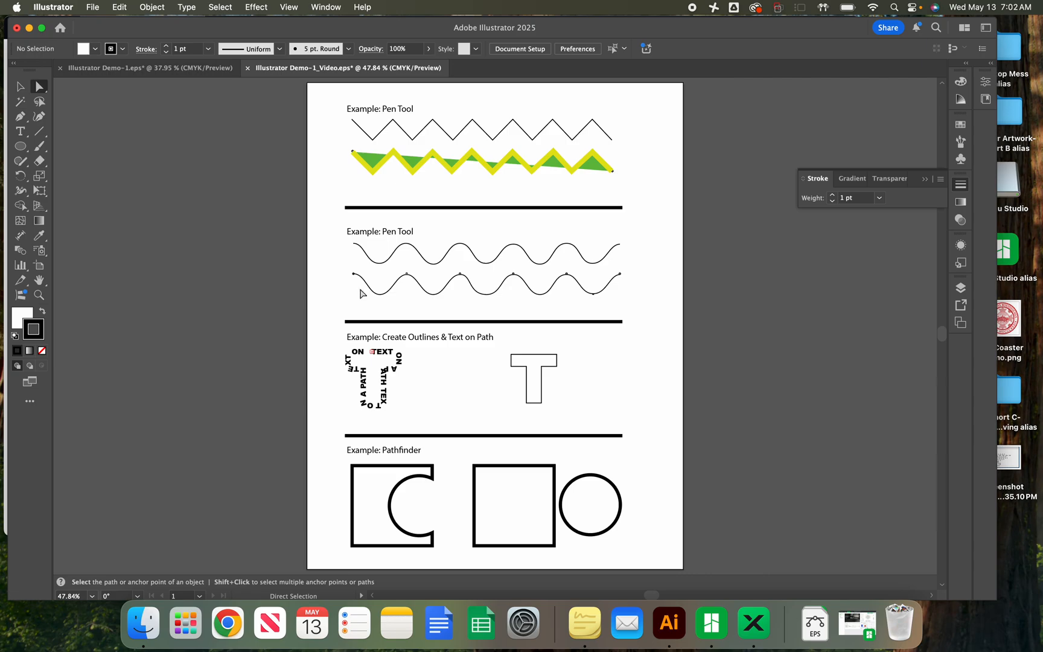
- Copy the zigzag's green fill and yellow 8 pt stroke onto the wave with the Eyedropper, and deselect it
left_click(20, 88)
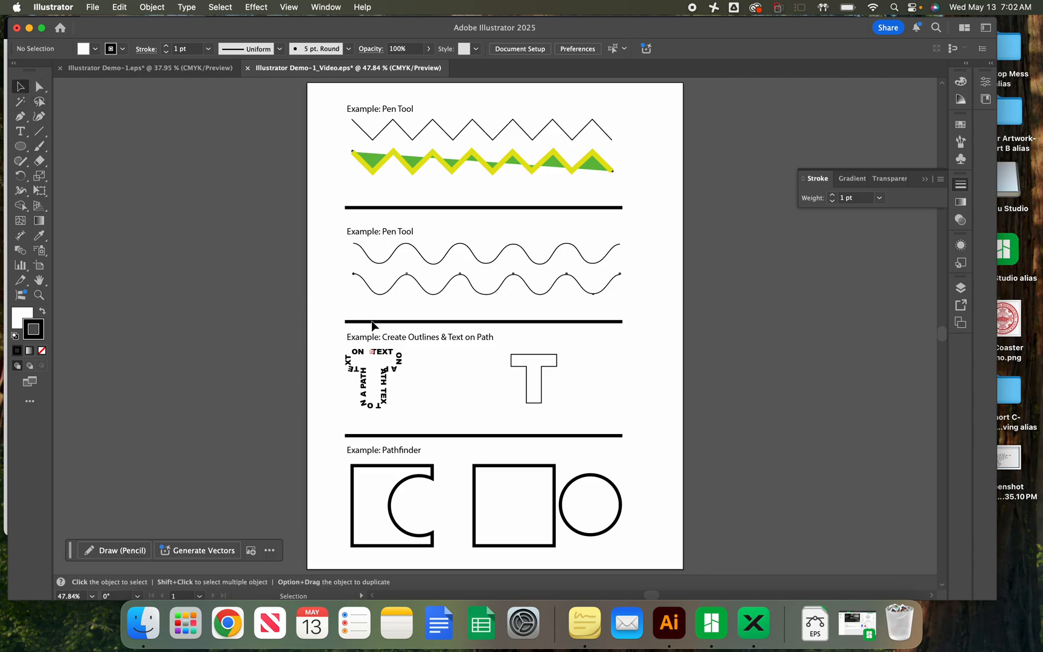
left_click(362, 284)
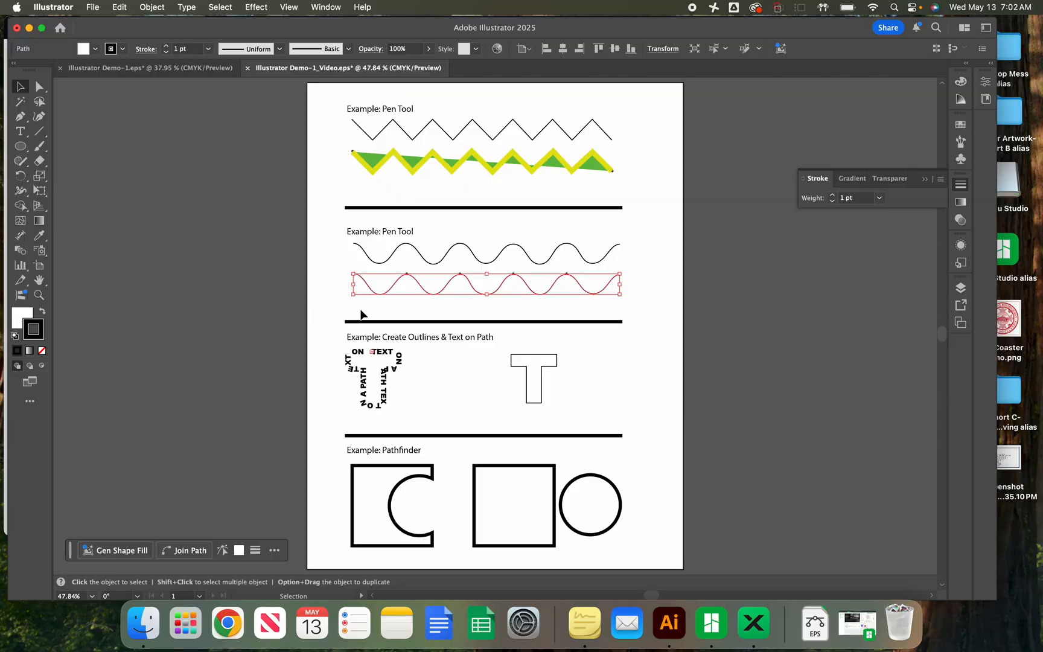
left_click(40, 237)
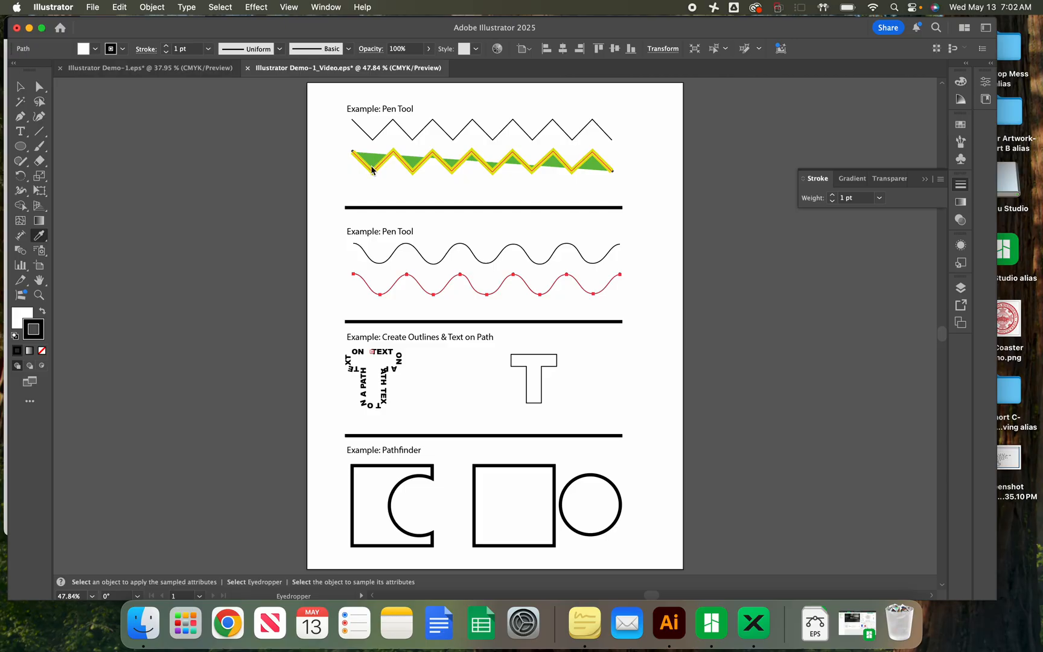
left_click(374, 163)
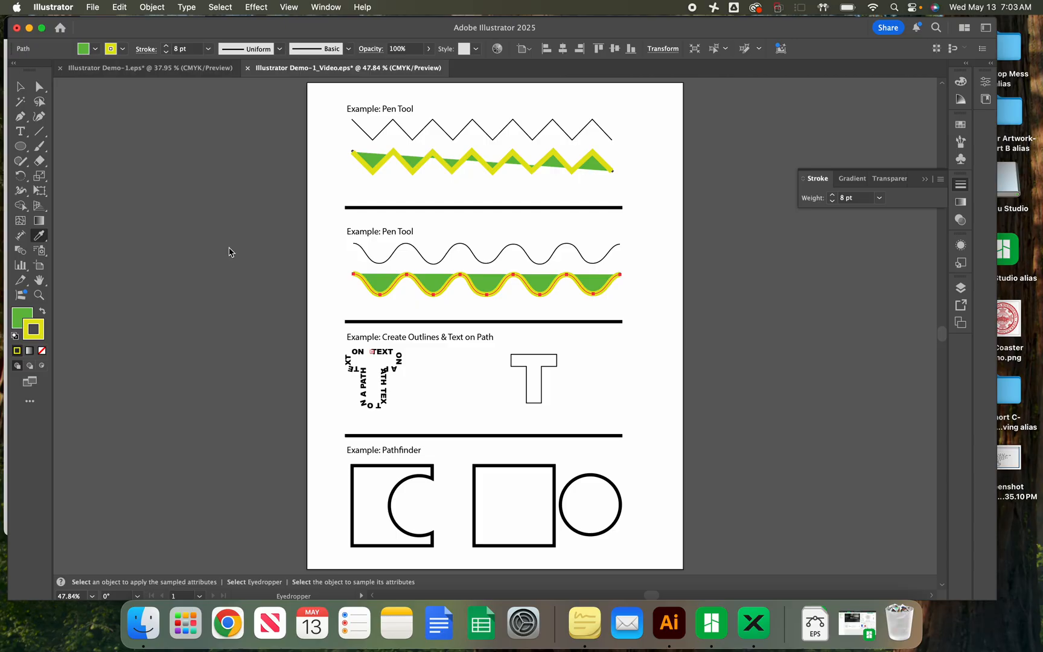
left_click(21, 86)
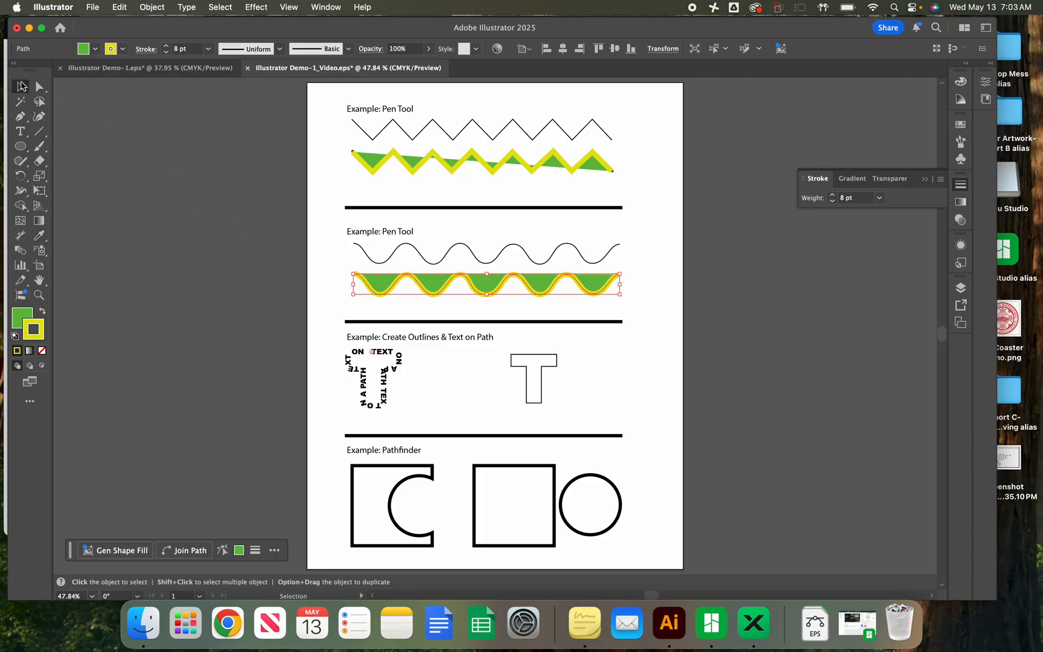
left_click(133, 152)
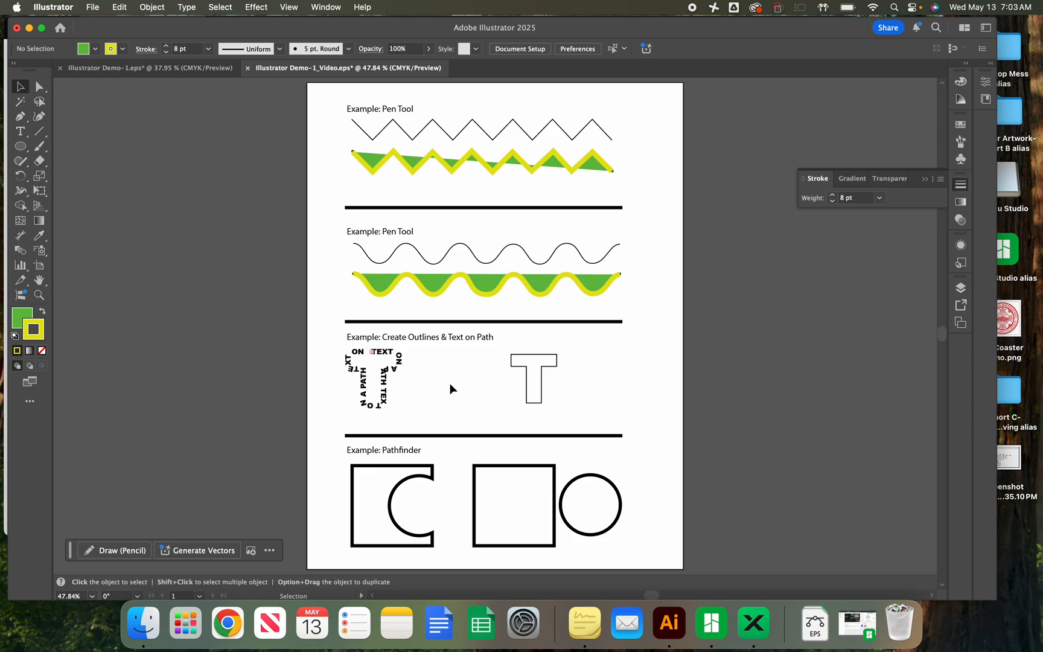
- Try replacing the live letter T in the Text on Path example with an S, and retype the T
left_click(539, 395)
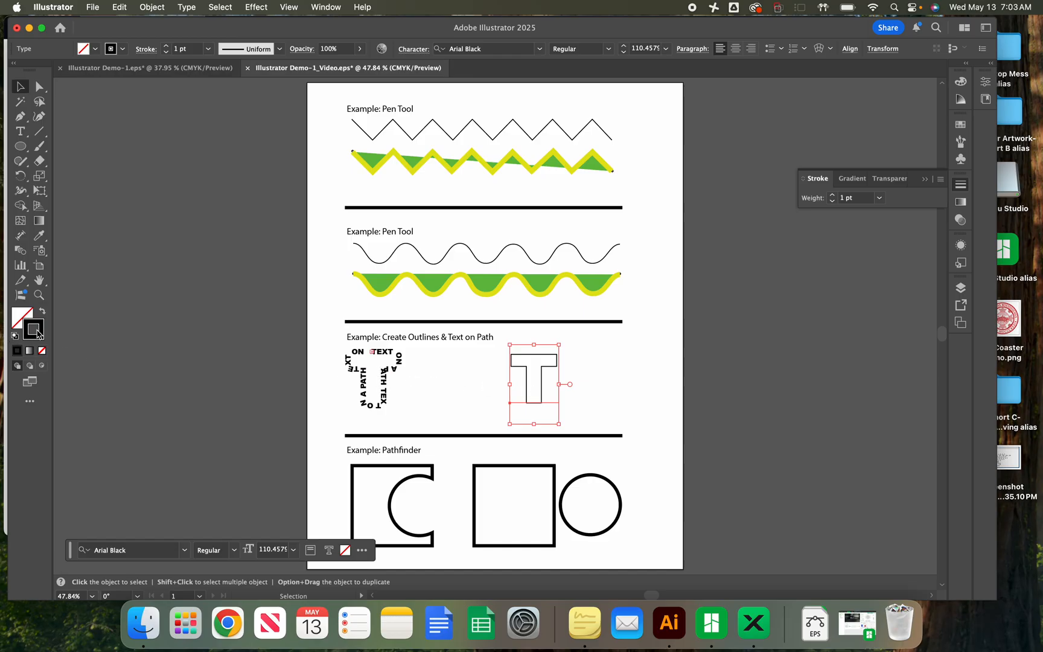
left_click(21, 318)
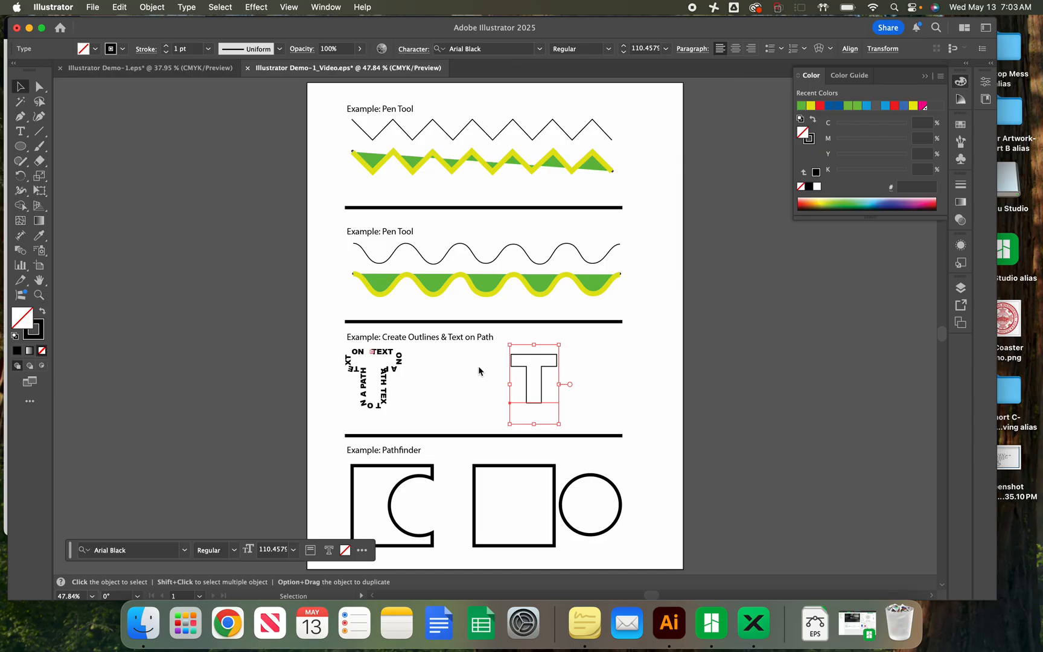
key("t")
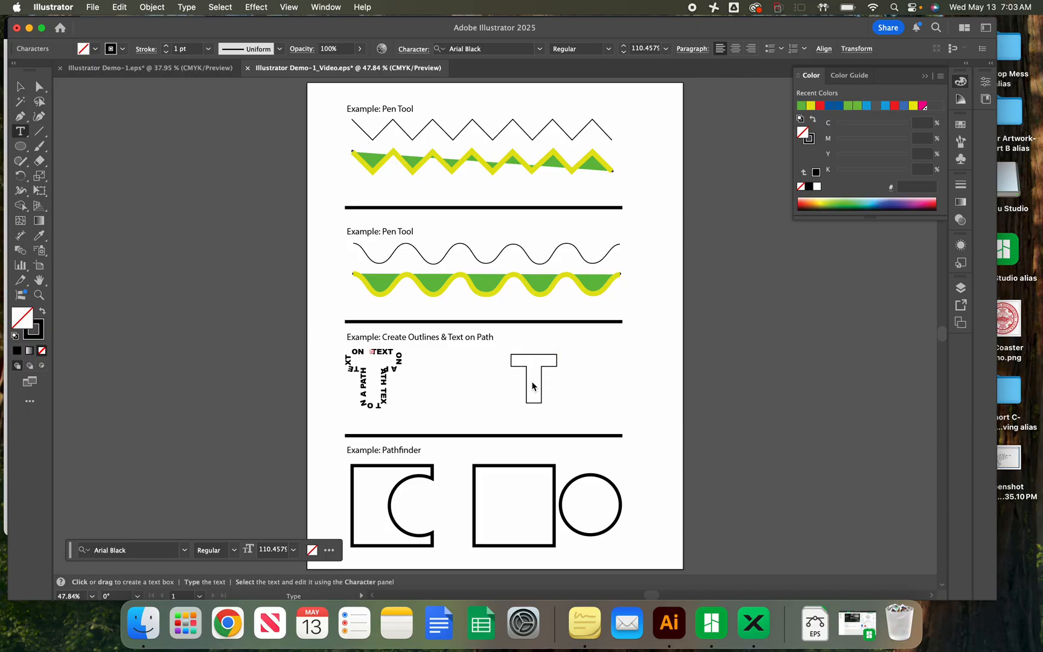
left_click(524, 385)
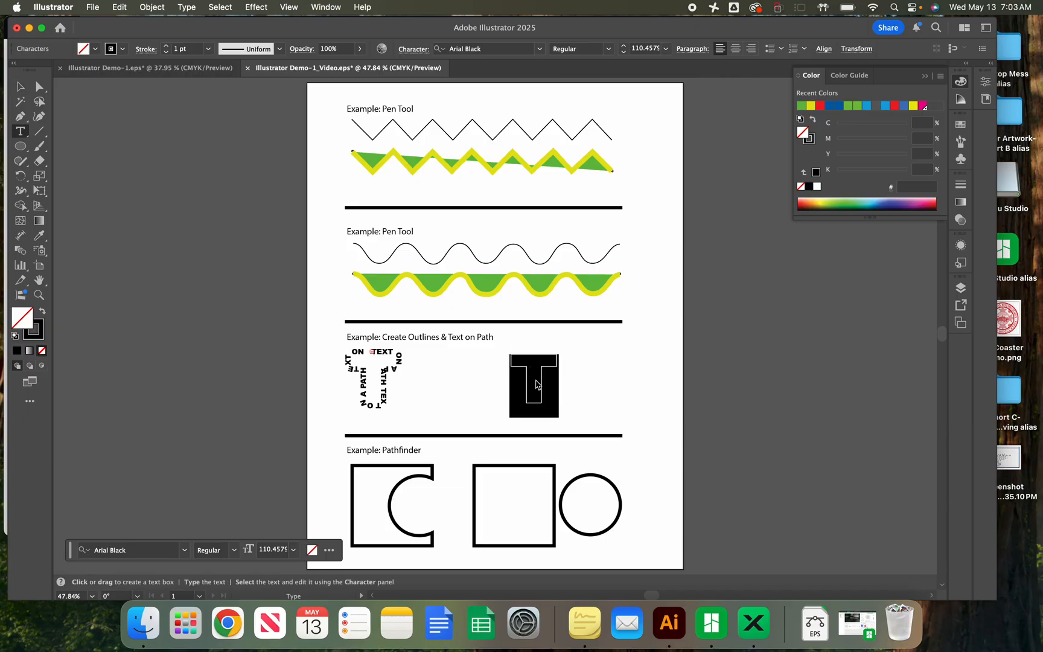
type("S")
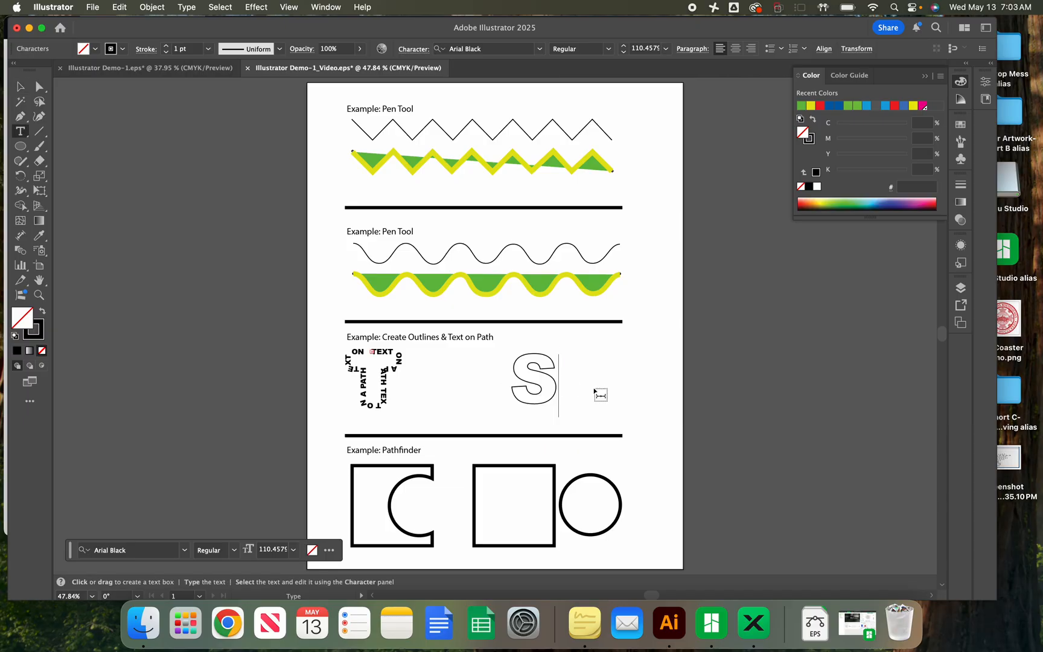
key("BackSpace")
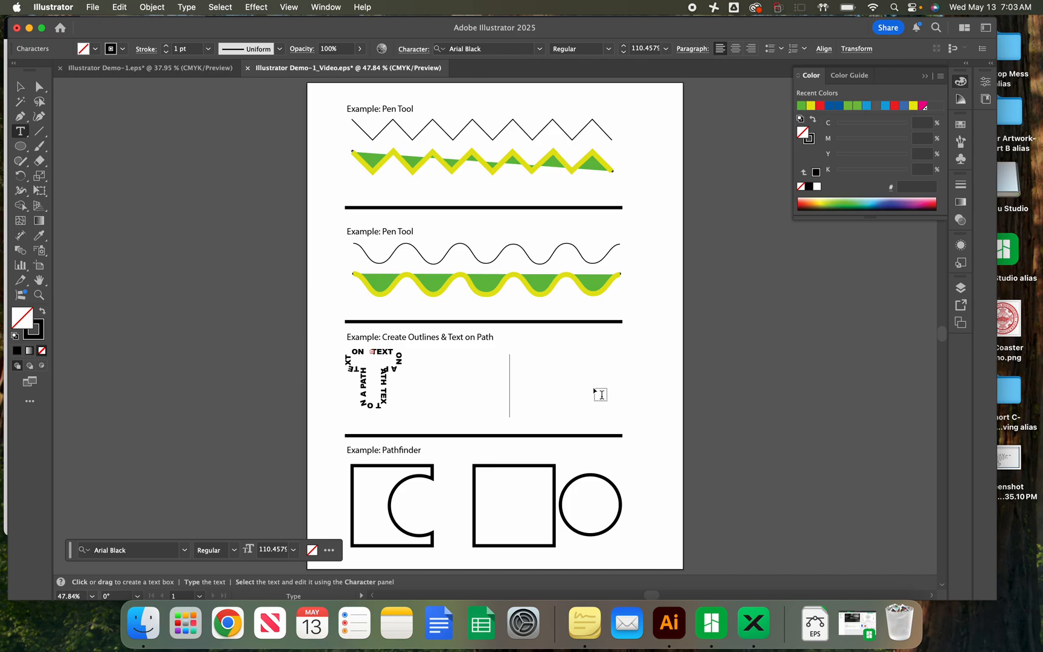
type("T")
- Convert the letter T to vector shapes with Create Outlines
left_click(20, 86)
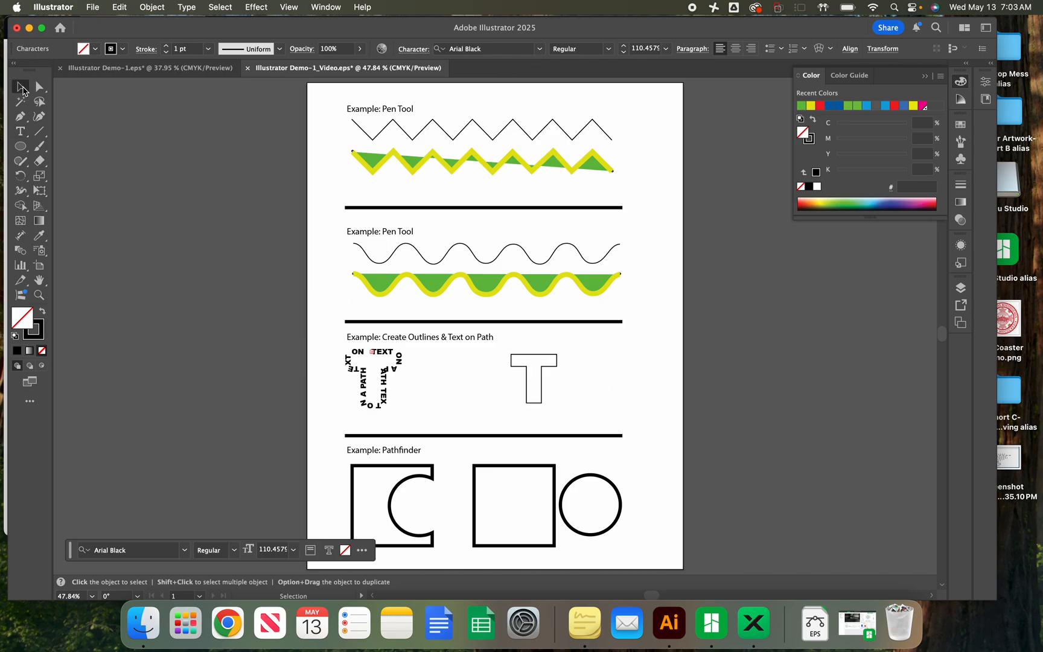
right_click(529, 384)
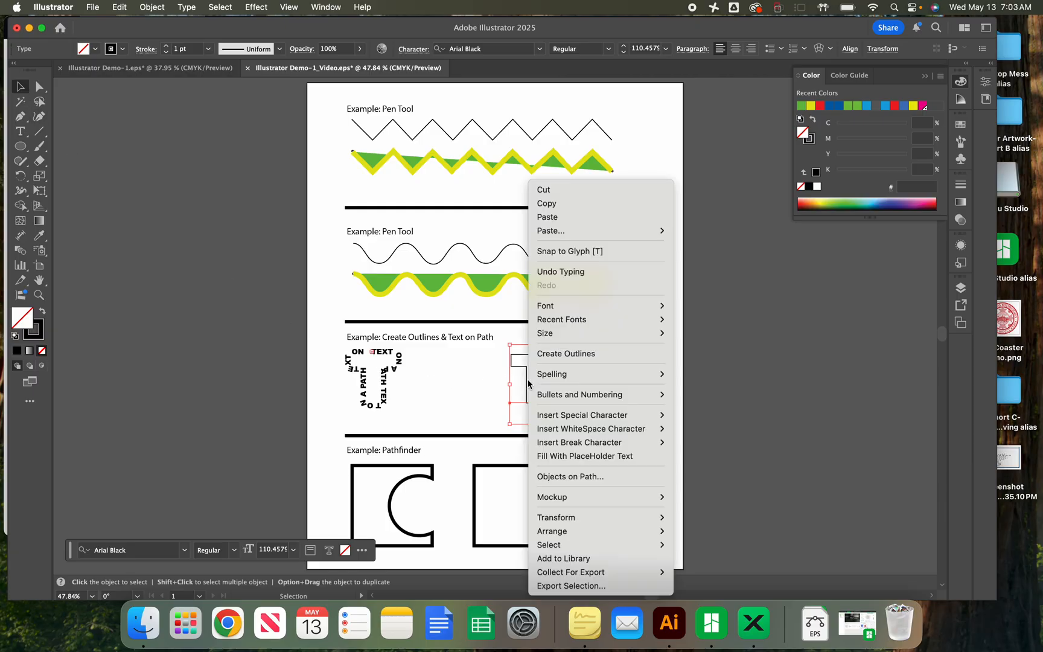
left_click(560, 354)
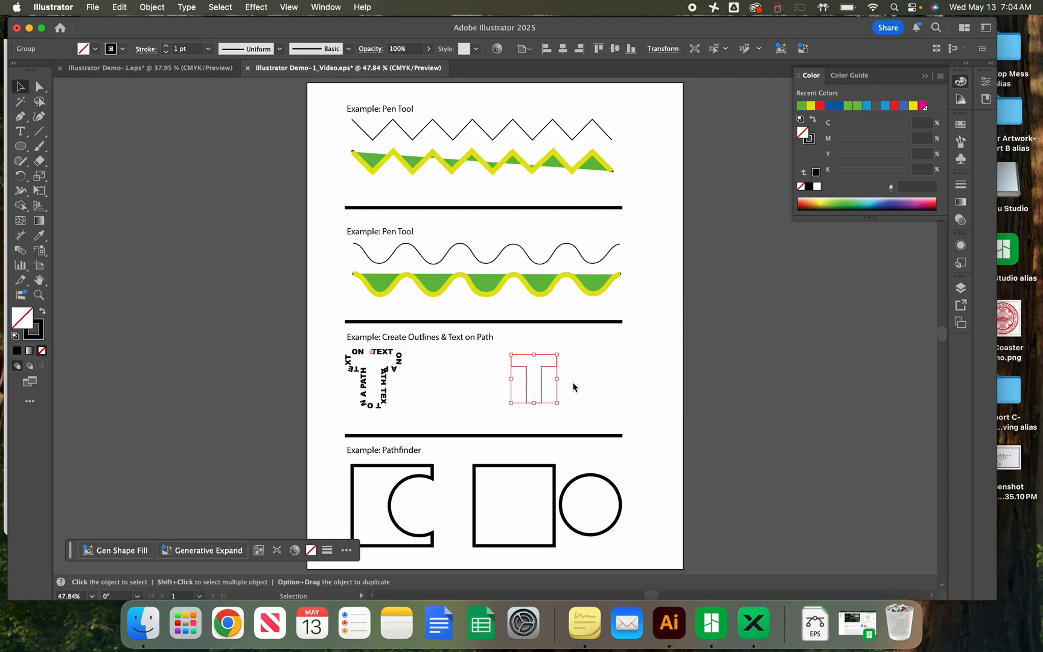
- Try to start text along the grouped T outline with the Type on a Path tool
left_click(28, 134)
left_click_drag(27, 136, 94, 165)
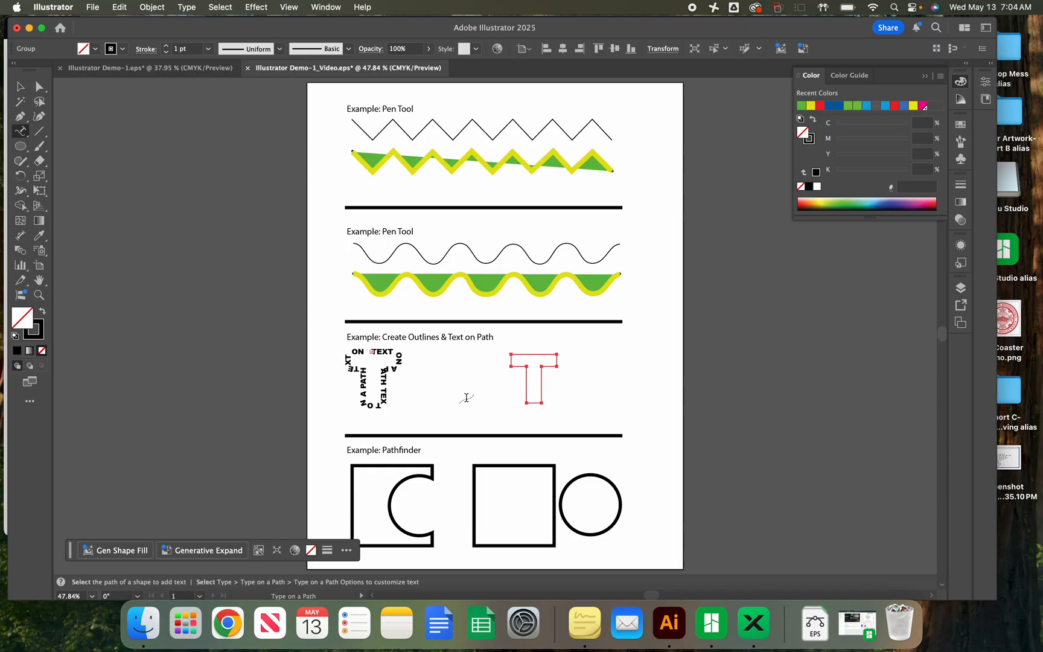
left_click(532, 357)
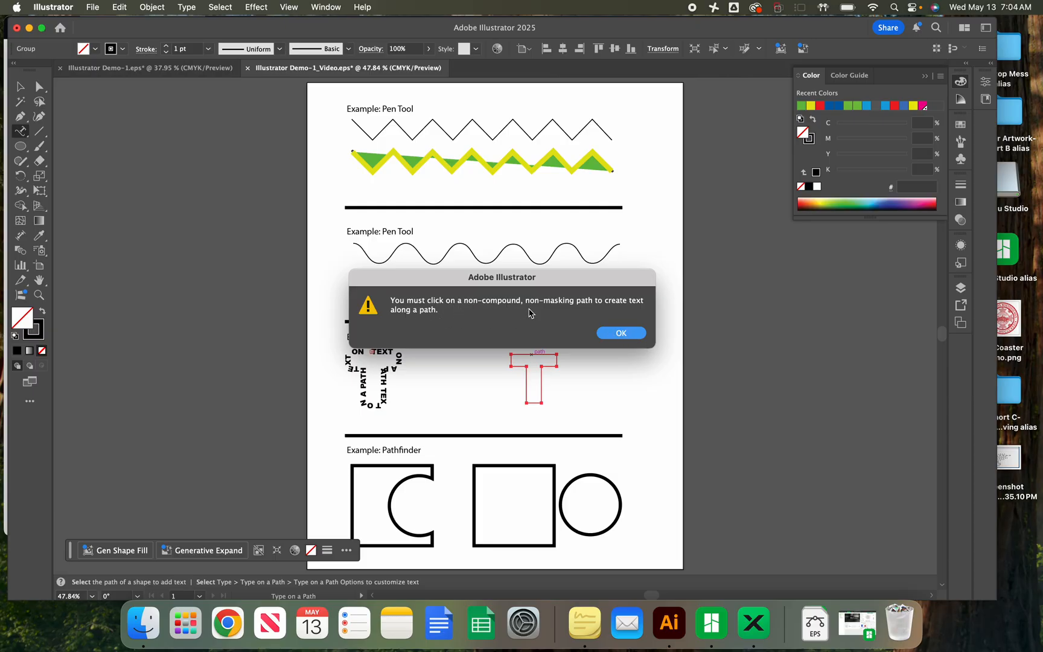
left_click(620, 334)
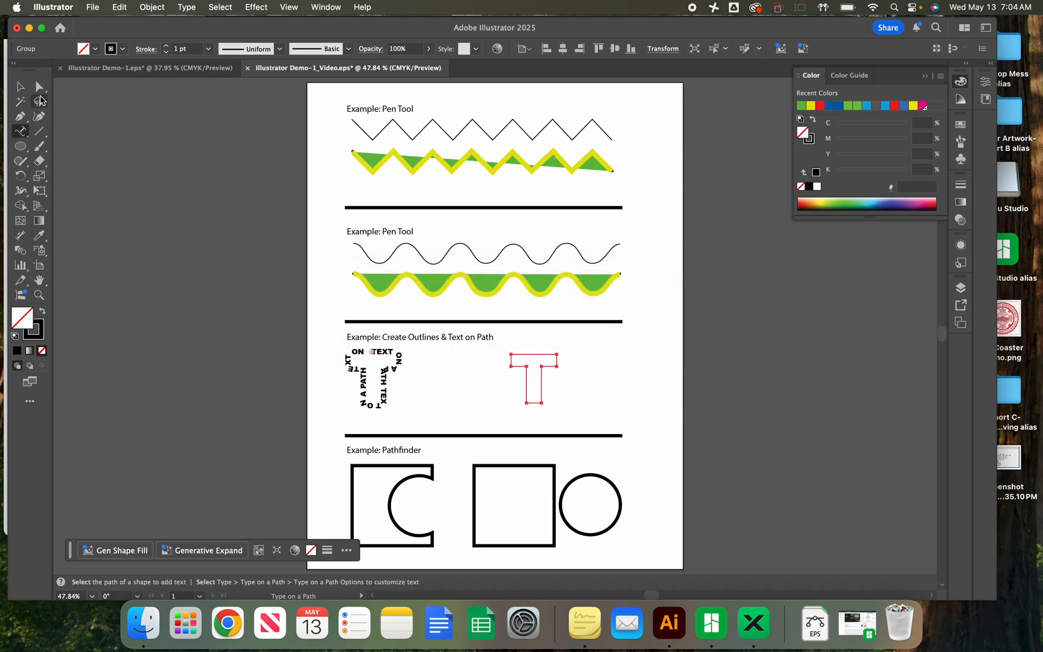
- Ungroup the outlined T and release its compound path so it is a plain path
left_click(20, 86)
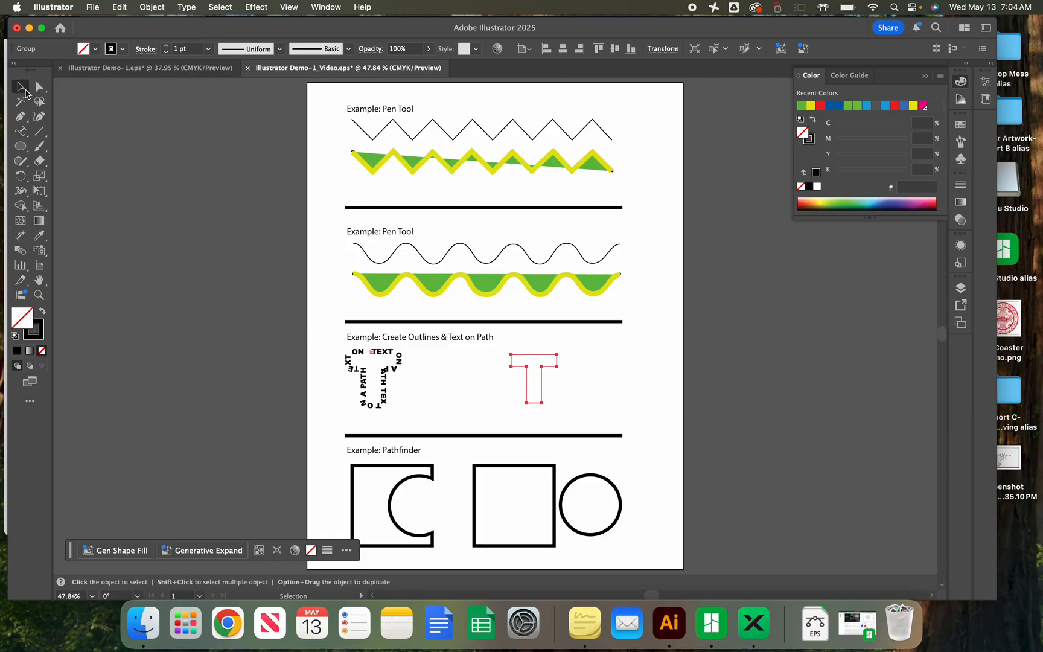
right_click(542, 374)
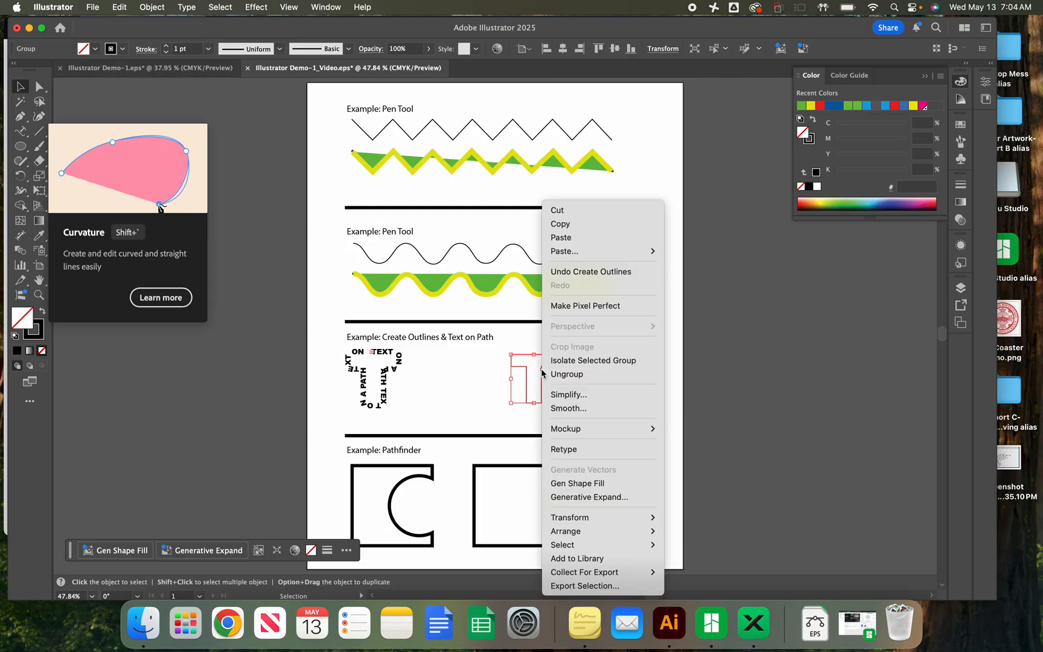
left_click(563, 374)
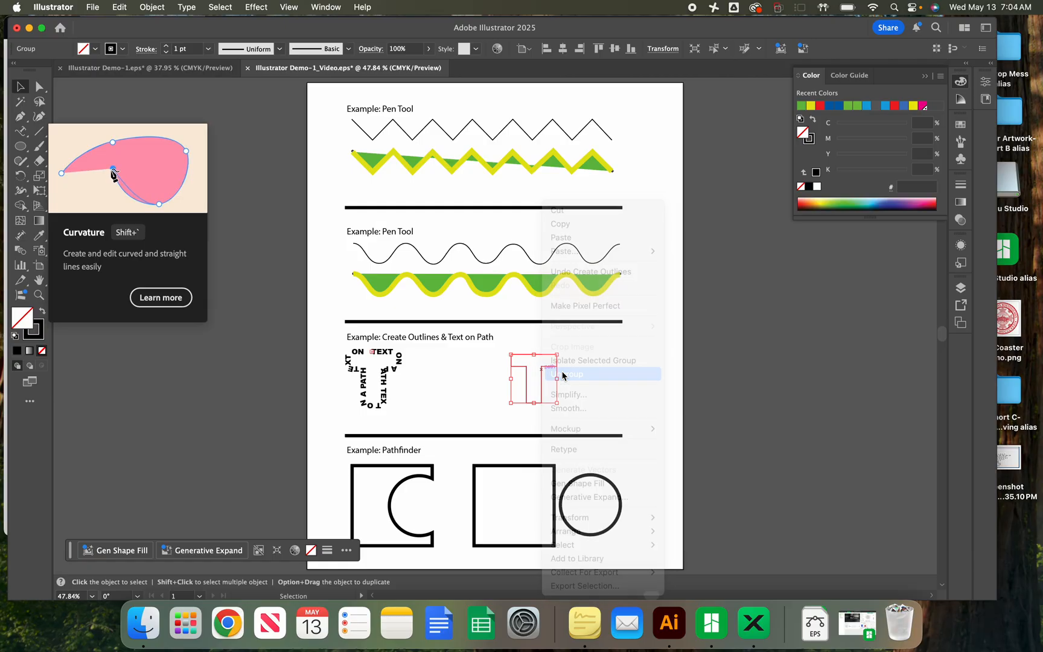
left_click(724, 389)
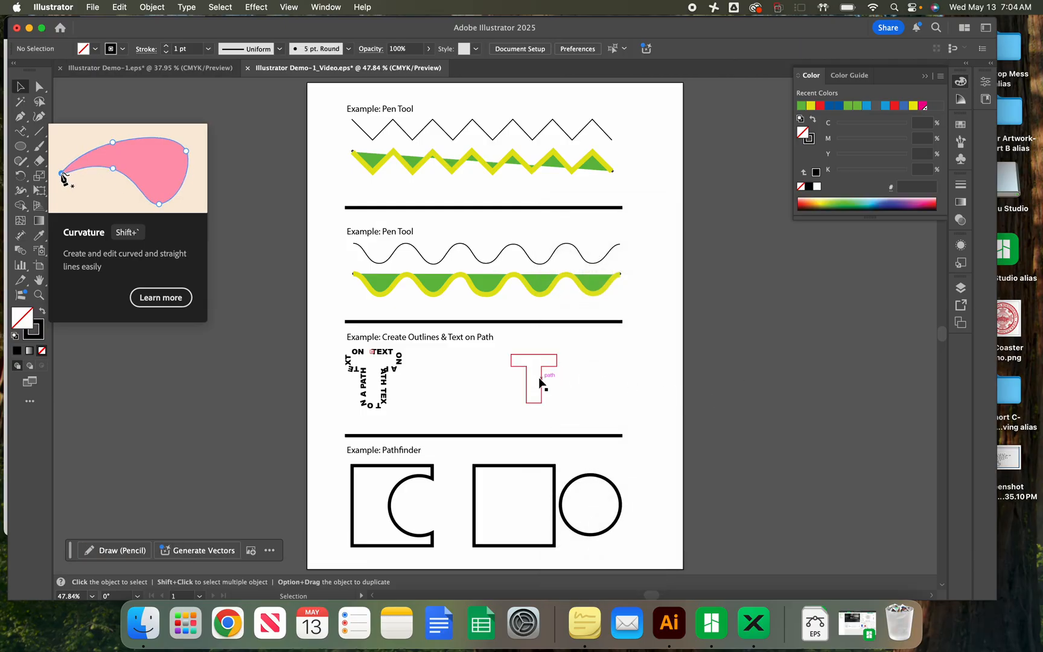
left_click(540, 381)
right_click(540, 380)
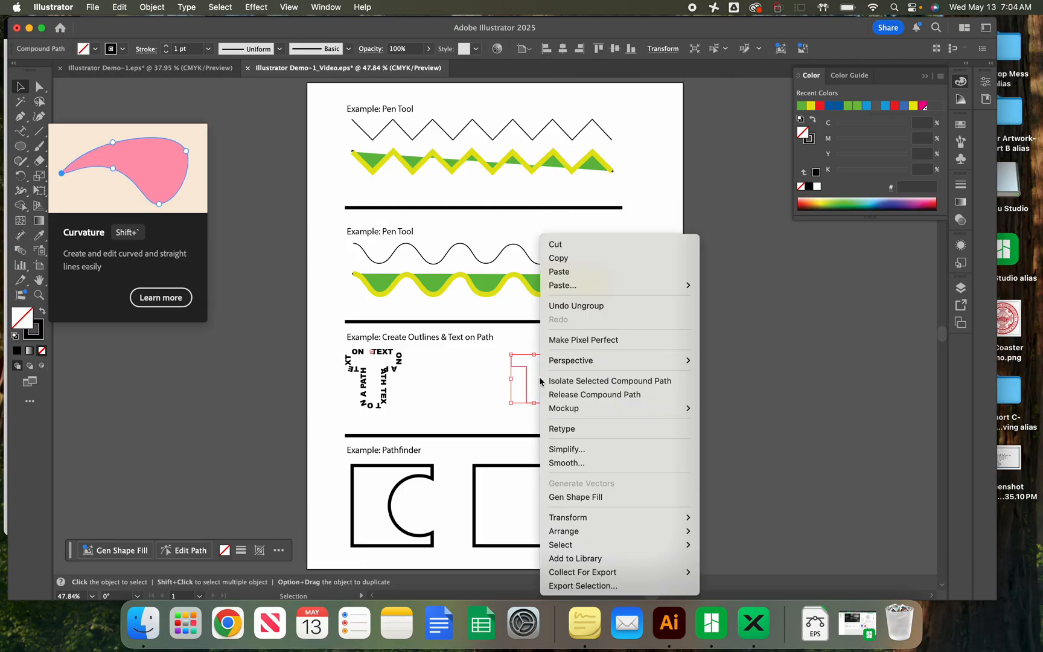
left_click(592, 397)
left_click(697, 395)
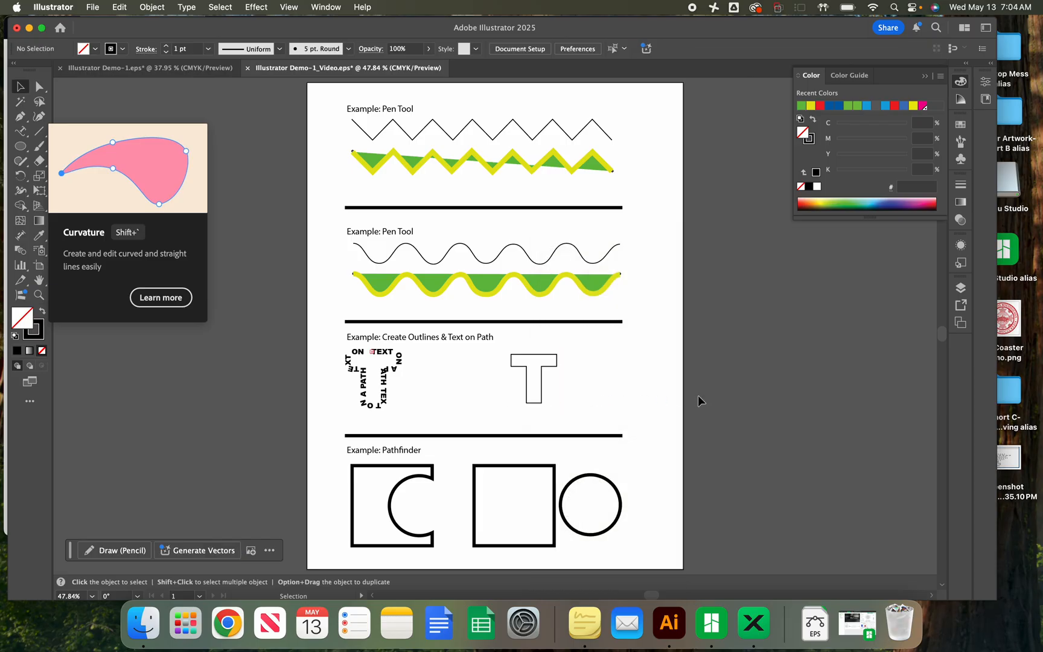
- Start path text at the upper edge of the T outline and replace the placeholder with "TEXT ON A PATH"
left_click(541, 379)
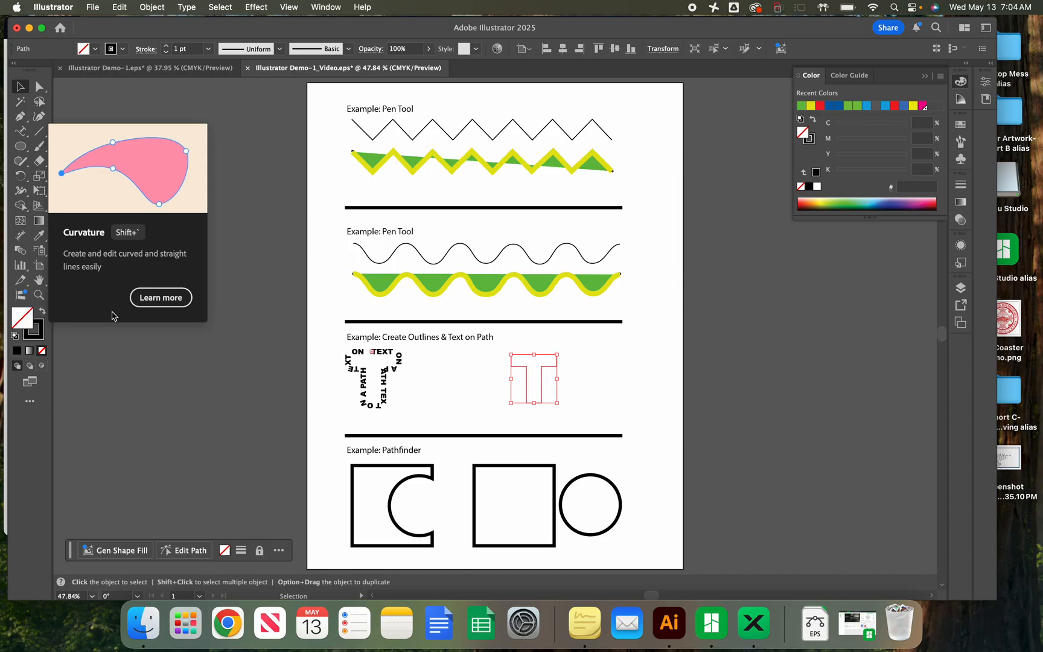
left_click(21, 131)
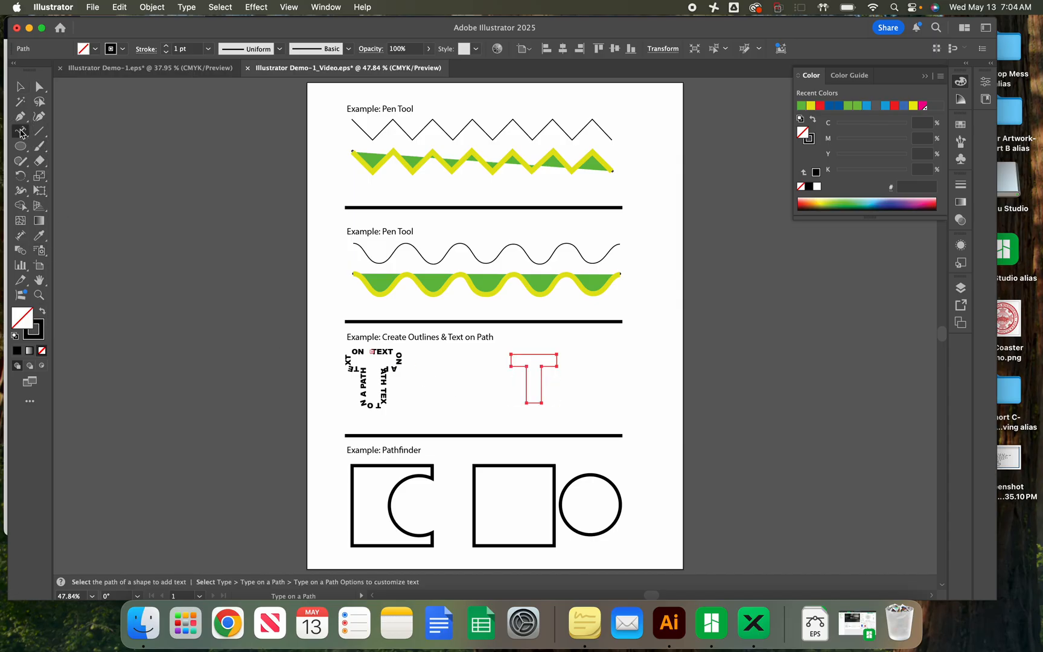
left_click(530, 353)
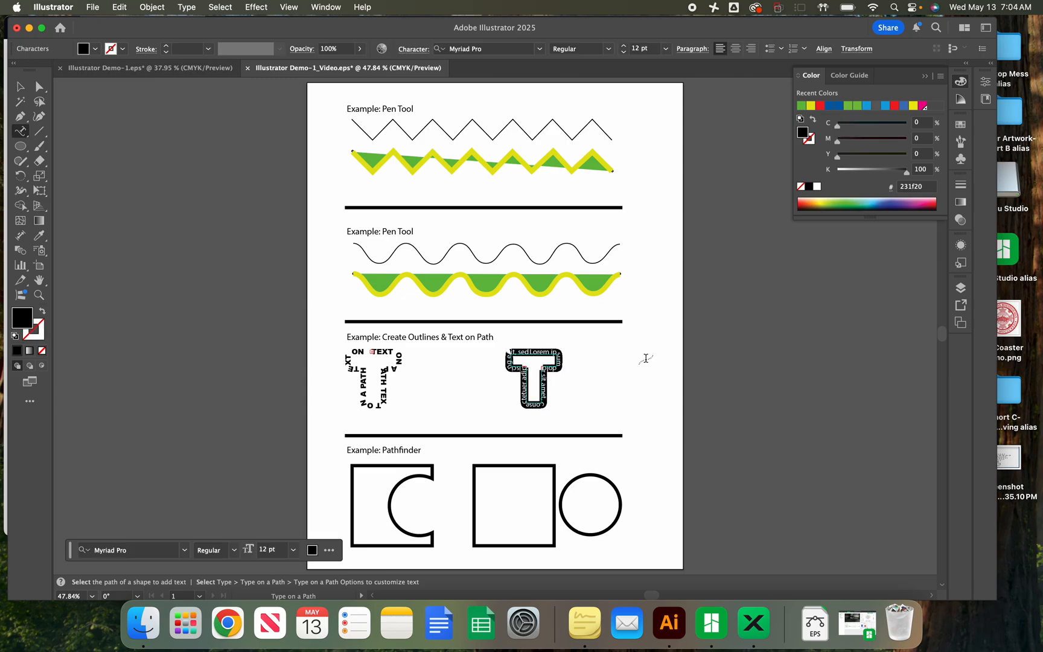
key("BackSpace")
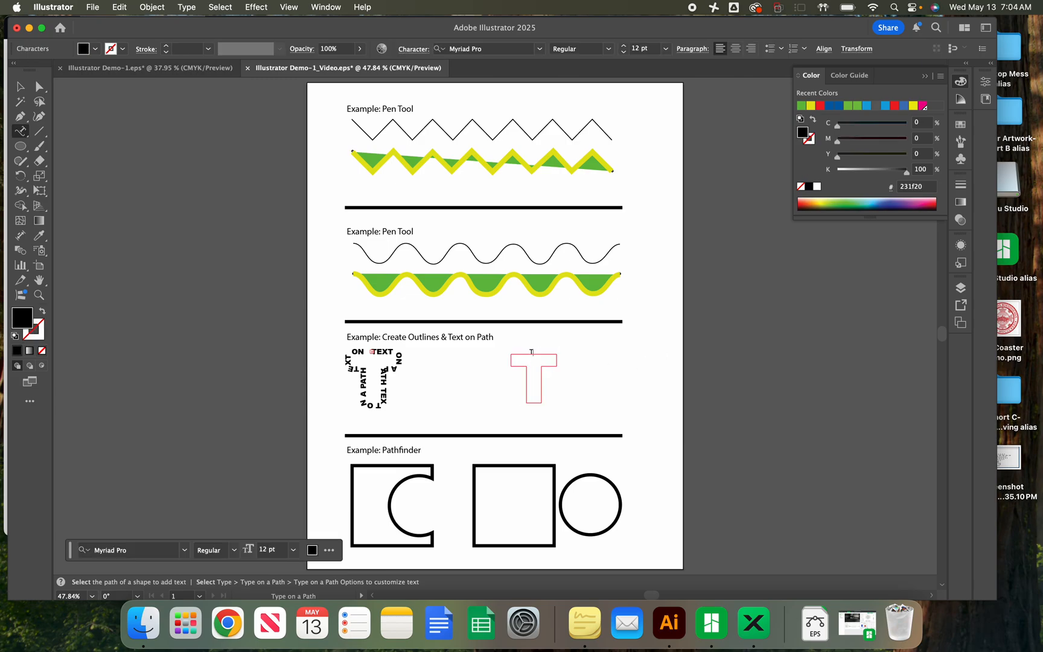
type("TEXT ON A PA")
- Duplicate the phrase "TEXT ON A PATH" until it runs around the whole T outline, and deselect the text
key("shift+Left")
key("shift+Left")
key("shift+Left")
key("shift+Left")
key("shift+Left")
key("shift+Left")
key("shift+Left")
key("shift+Left")
key("shift+Left")
key("shift+Left")
key("shift+Left")
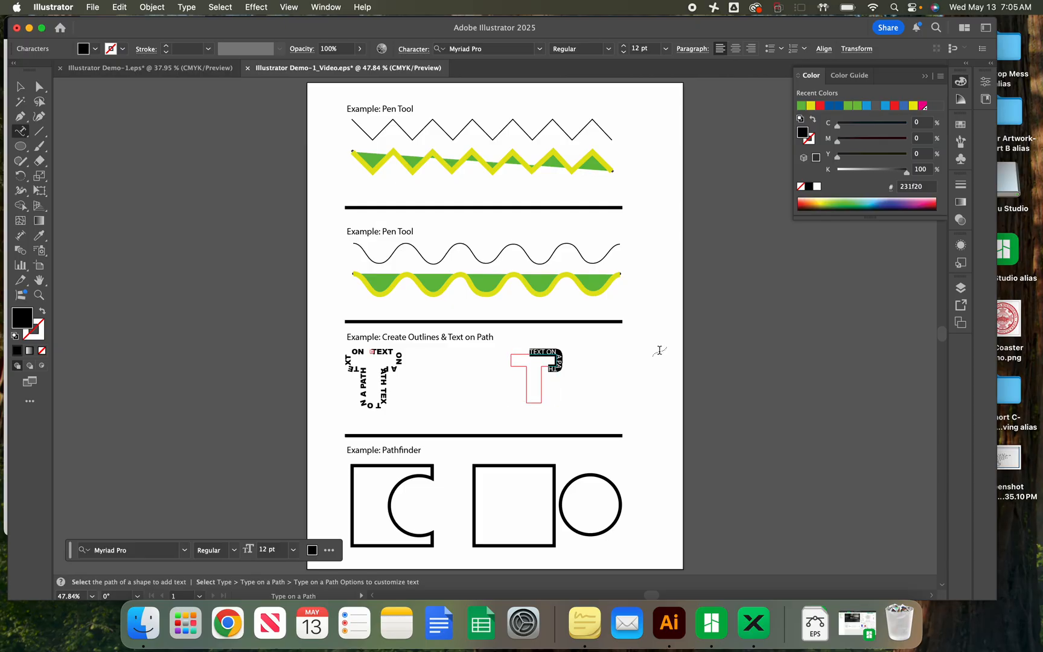
key("Escape")
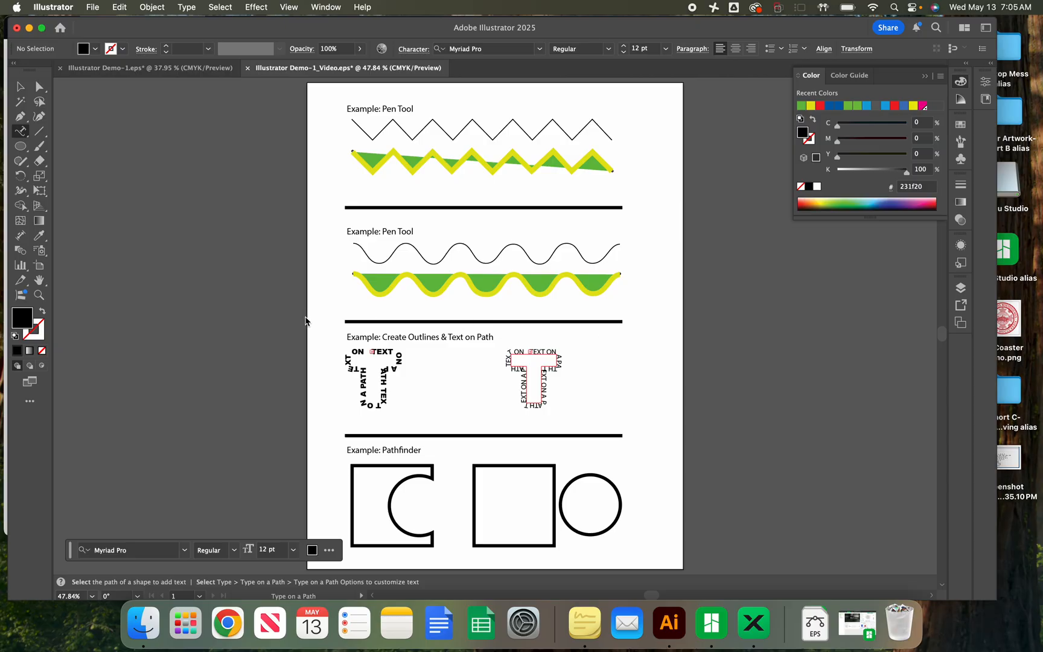
left_click(20, 88)
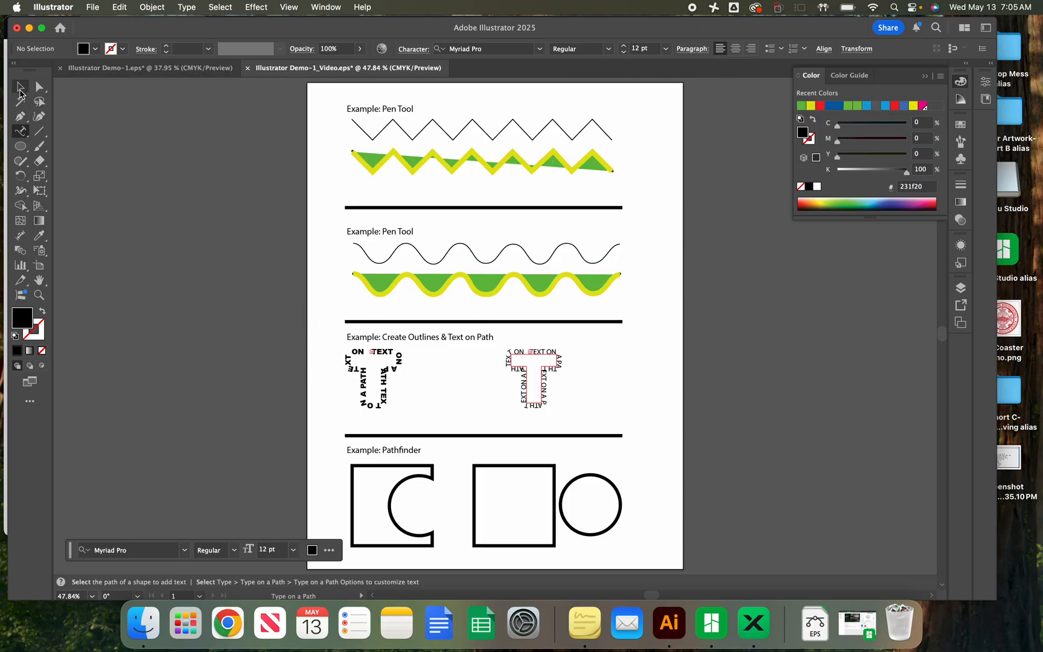
left_click(653, 406)
scroll(657, 398, "down", 3)
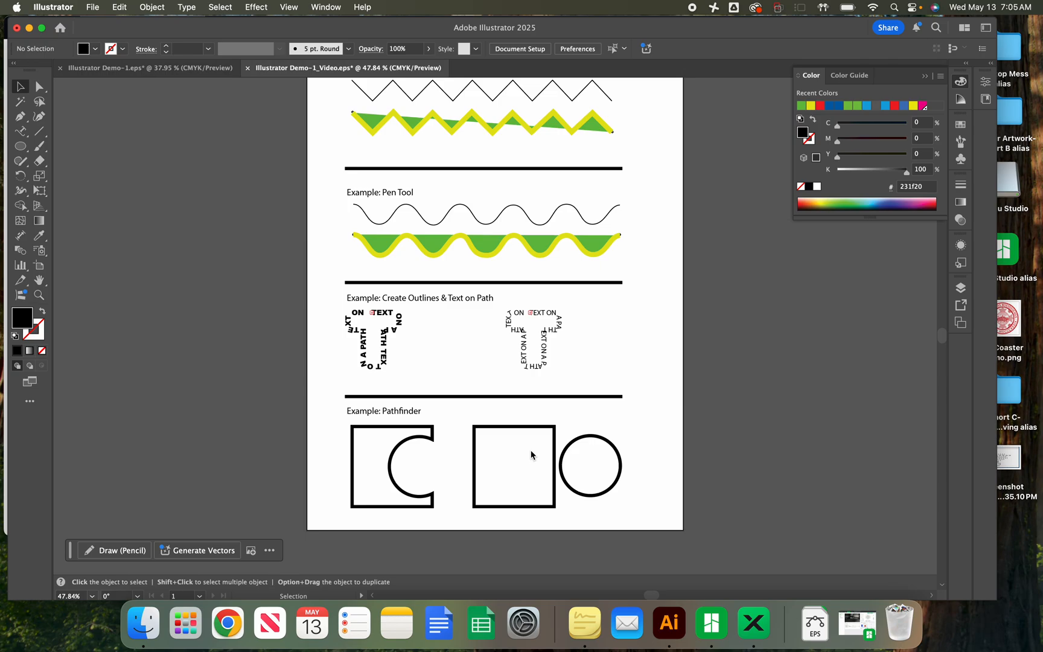
- Move the circle over the square's right edge and try uniting the two shapes with Pathfinder, undoing the union
left_click(603, 441)
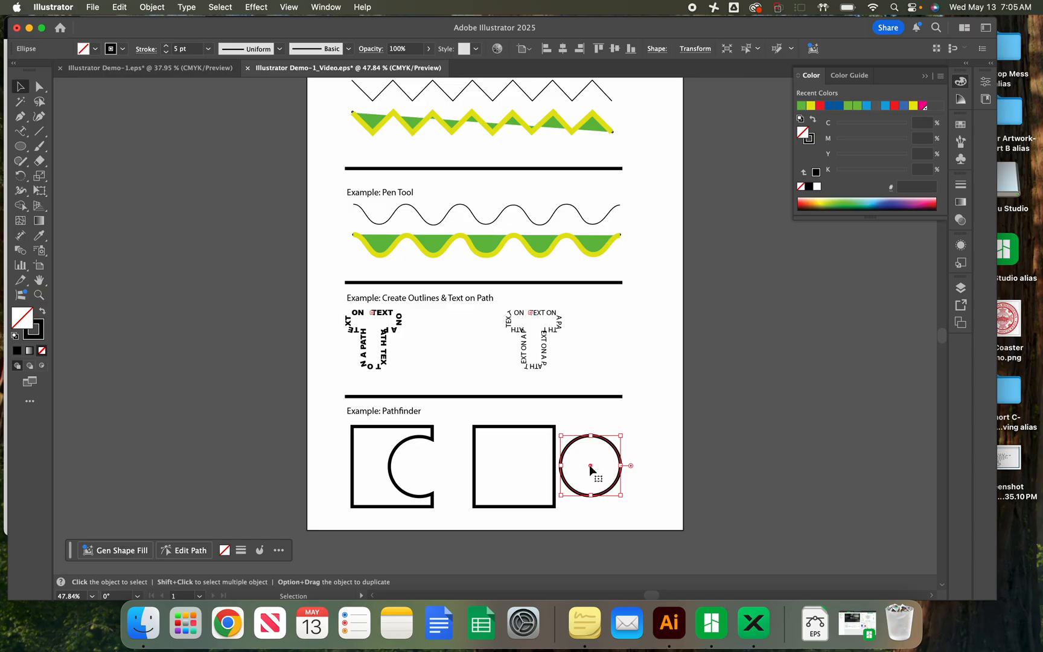
left_click_drag(590, 470, 541, 466)
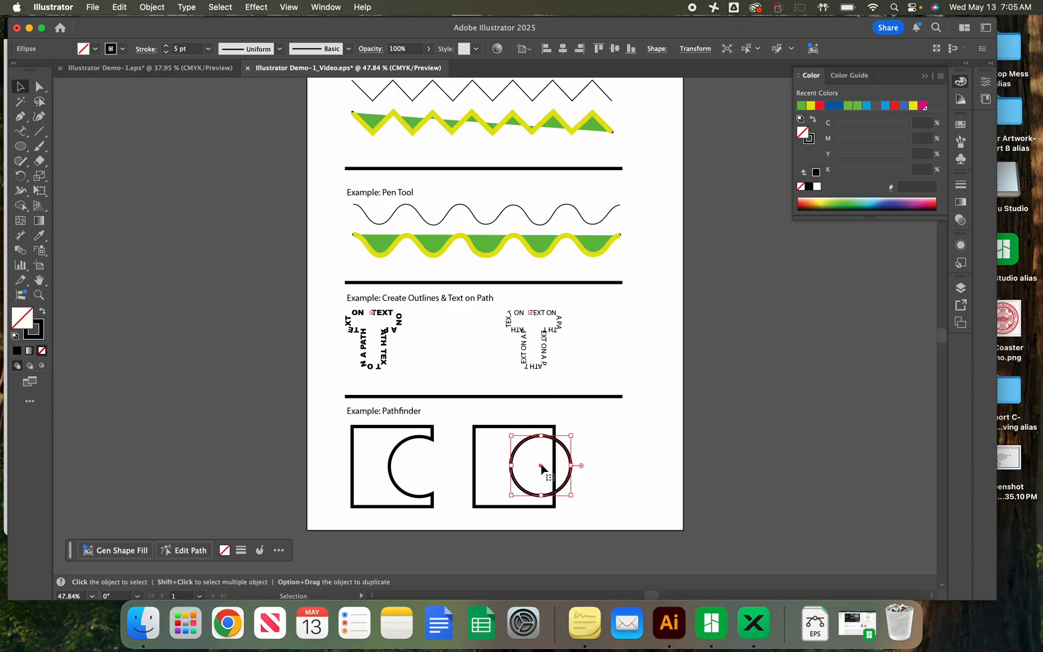
left_click(498, 432, "shift")
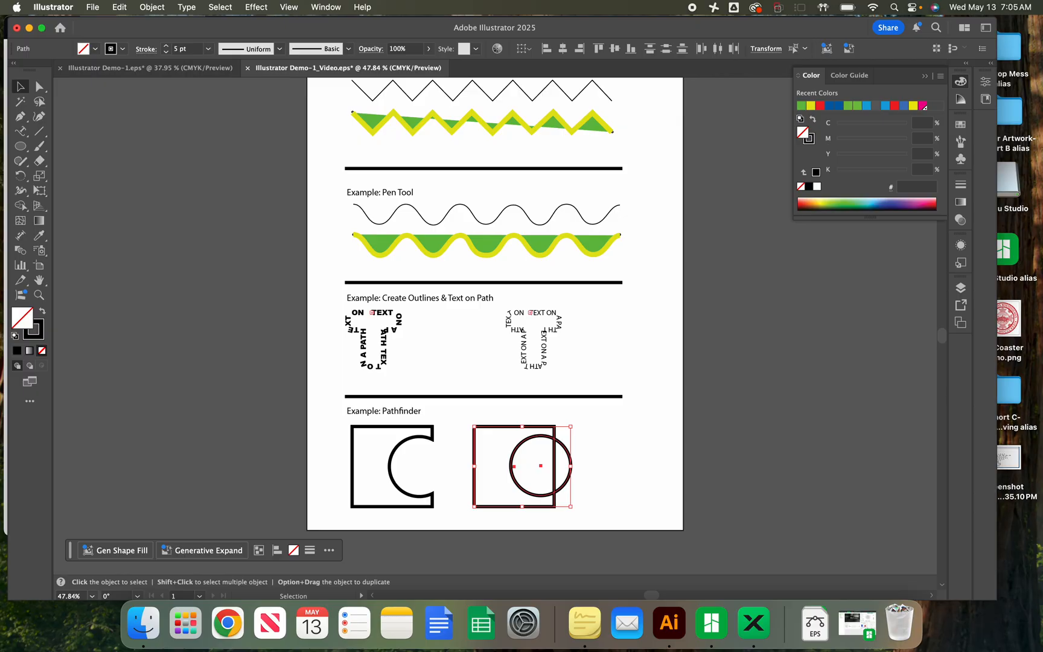
left_click(985, 83)
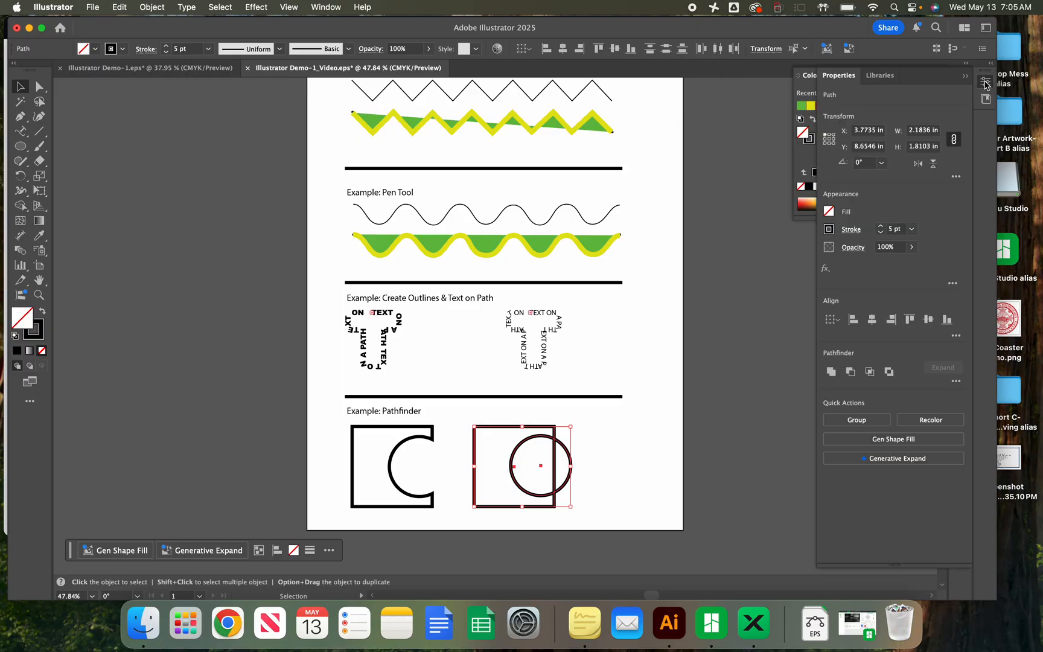
left_click(831, 371)
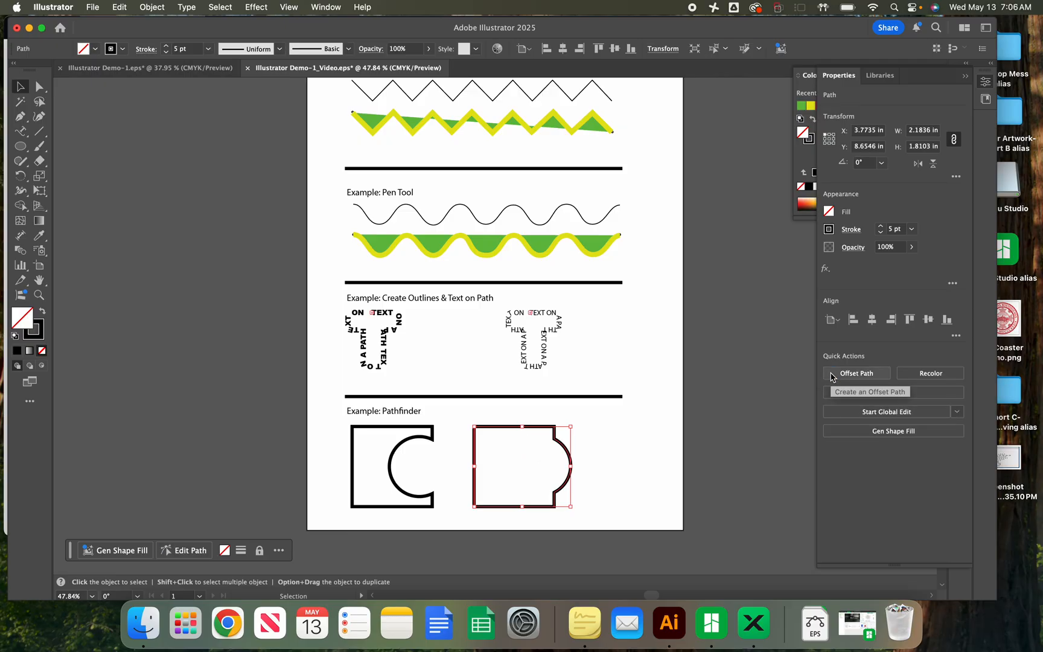
key("super+z")
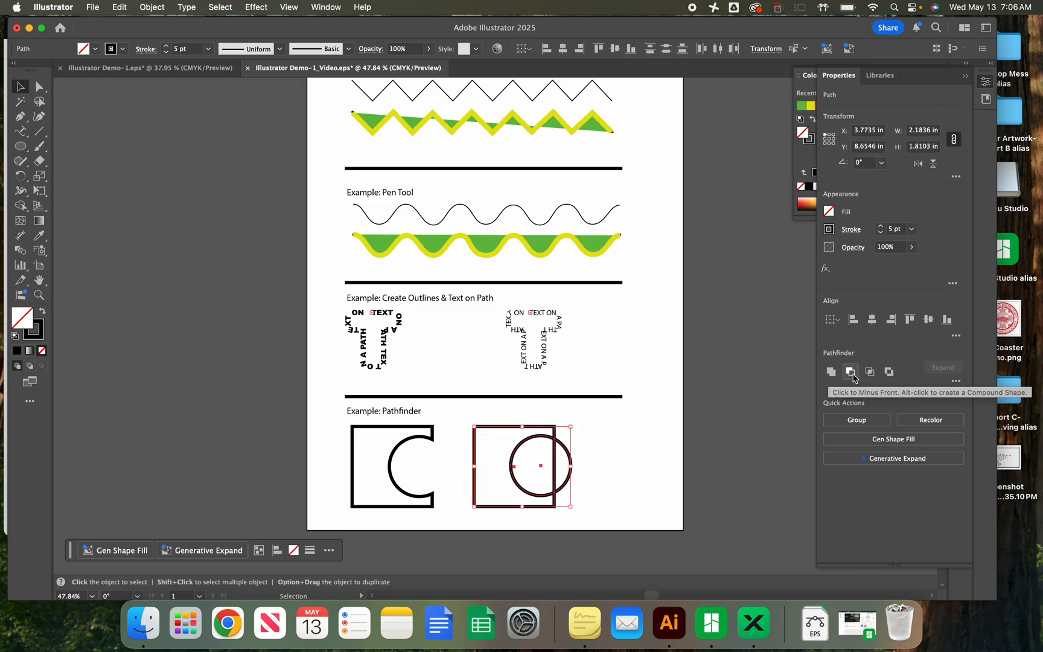
- Try Pathfinder's Minus Front and Intersect on the overlapping square and circle, undoing each operation
left_click(850, 372)
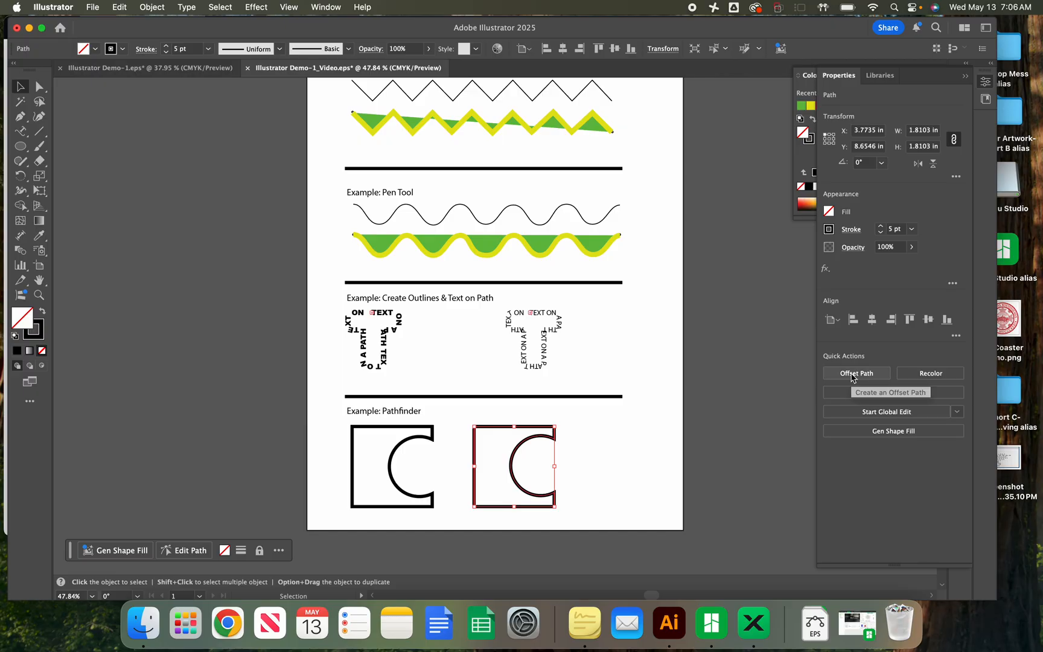
key("super+z")
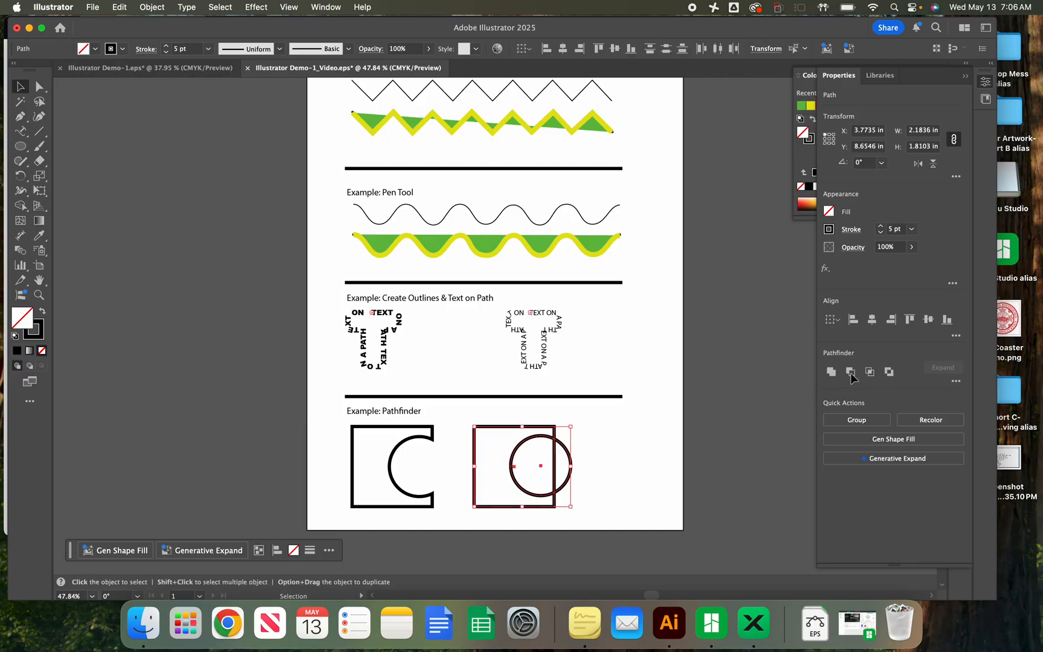
left_click(870, 372)
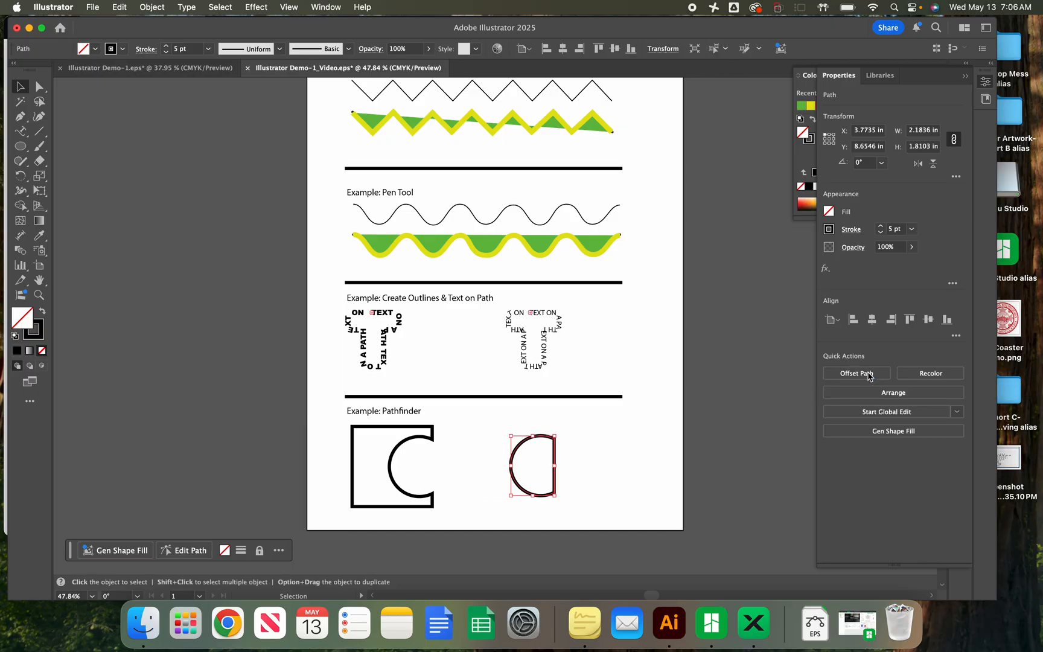
key("super+z")
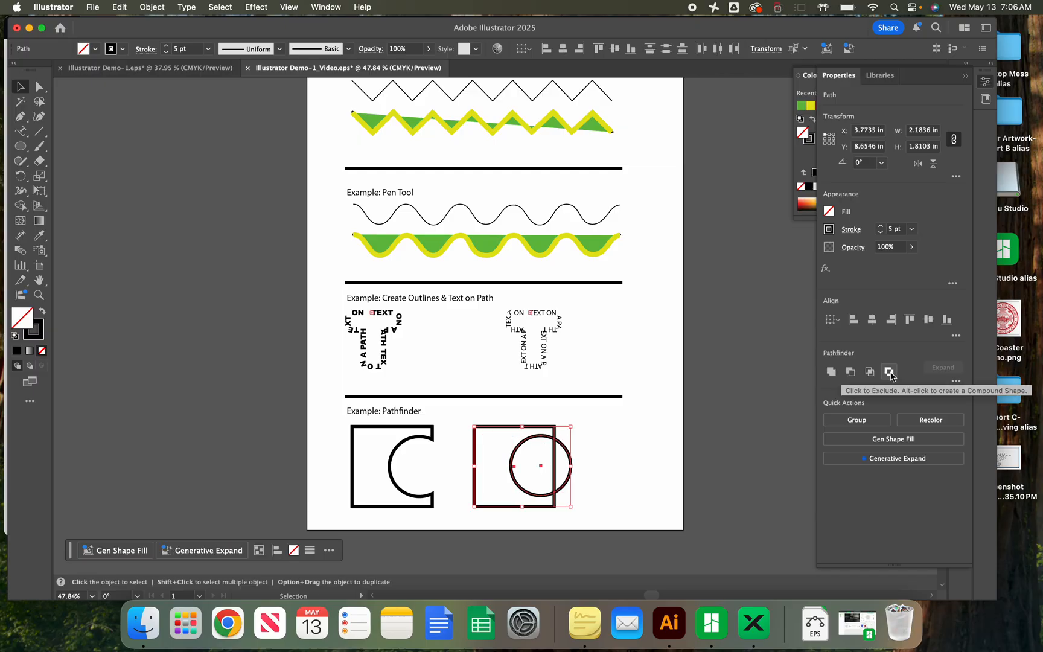
- Apply Pathfinder's Exclude to the overlapping square and circle, and ungroup the resulting pieces
left_click(889, 372)
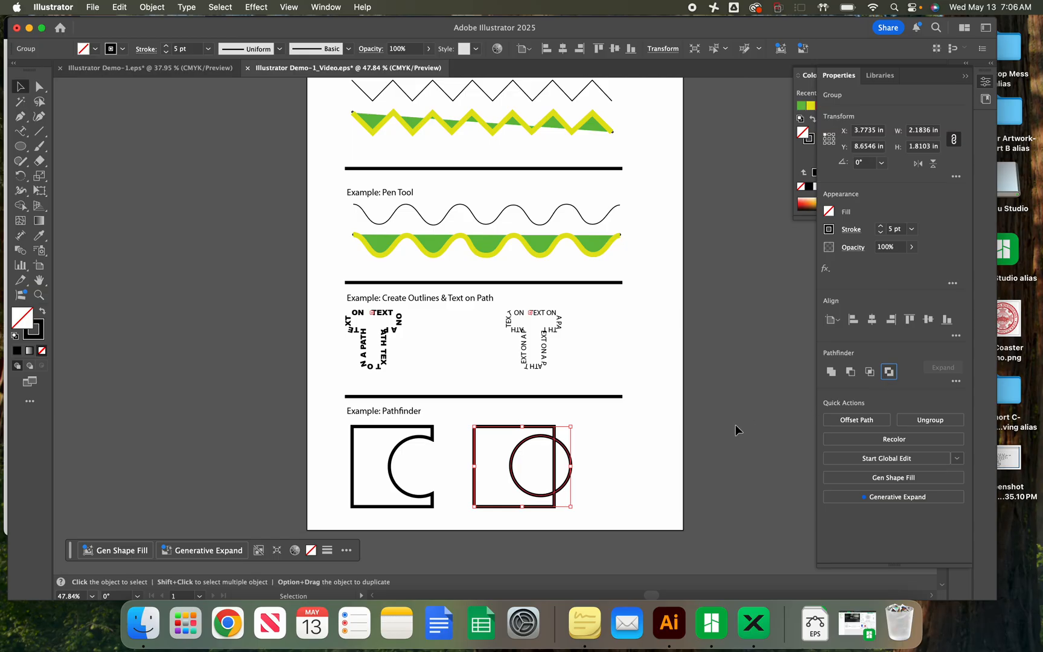
left_click(598, 461)
left_click(557, 464)
left_click(928, 425)
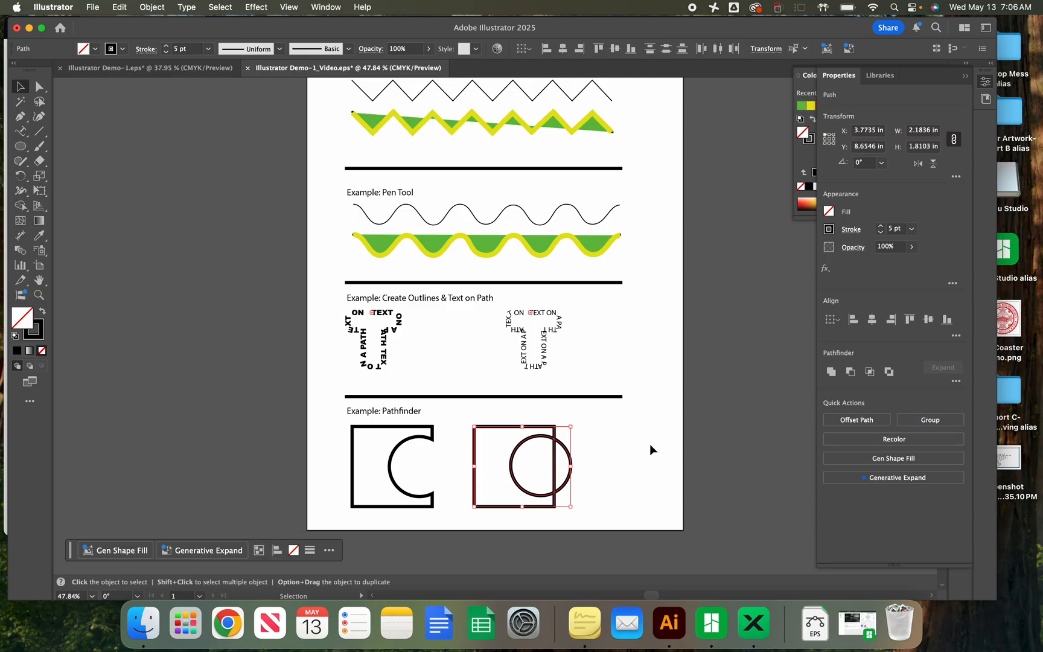
- Pull the circle's outer sliver away from the square's right side to separate the pieces
left_click(647, 445)
left_click_drag(571, 458, 594, 458)
key("a")
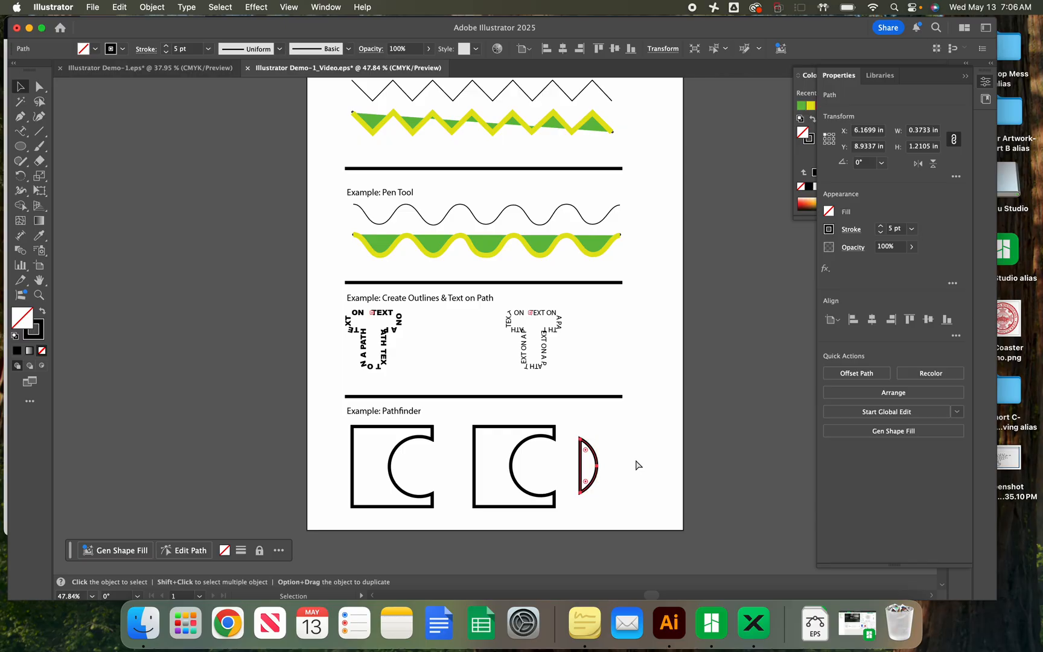
- Undo the sliver move, ungrouping, Exclude and circle move to restore the separate square and circle
key("super+z")
key("super+z")
key("super+z")
key("super+z")
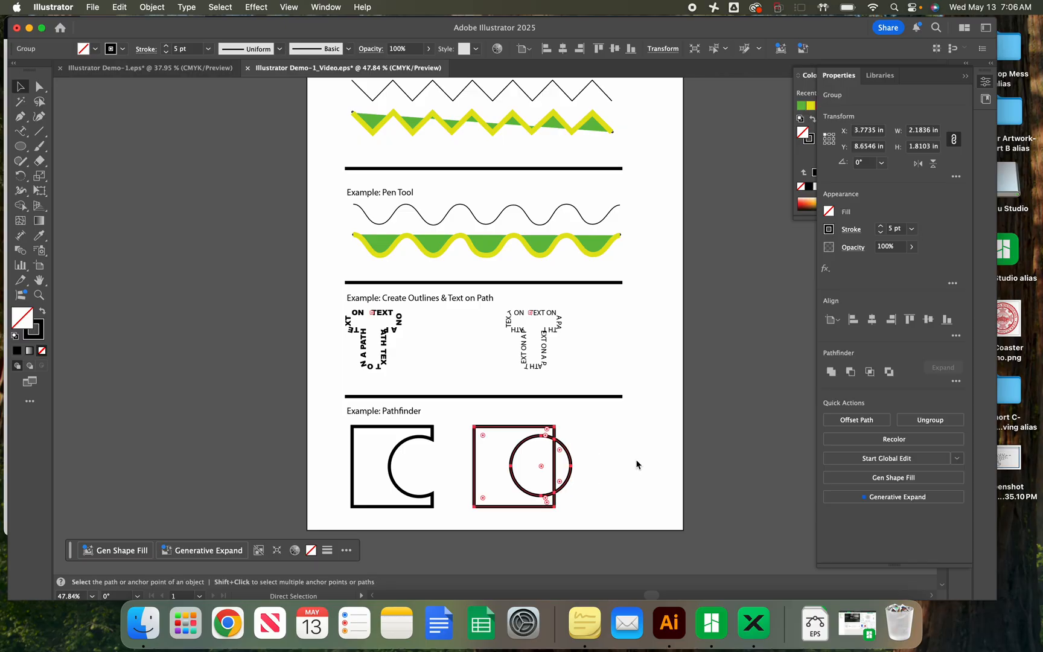
key("v")
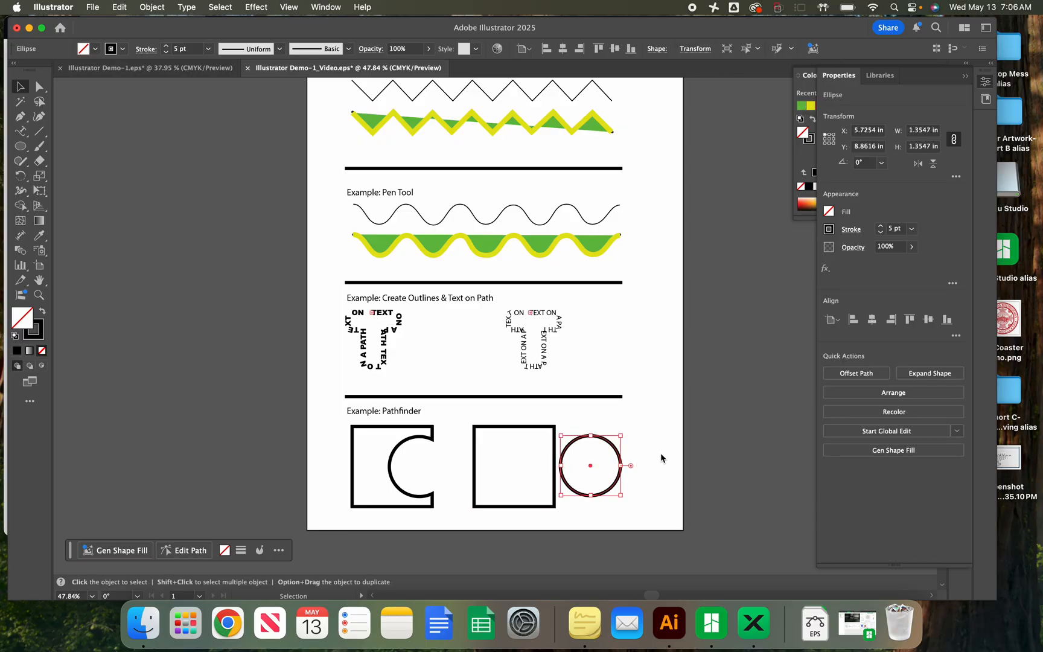
- Move the circle horizontally to about X 4.58 in so it overlaps the square's right edge
left_click(609, 468)
left_click(621, 455)
left_click_drag(593, 468, 546, 465)
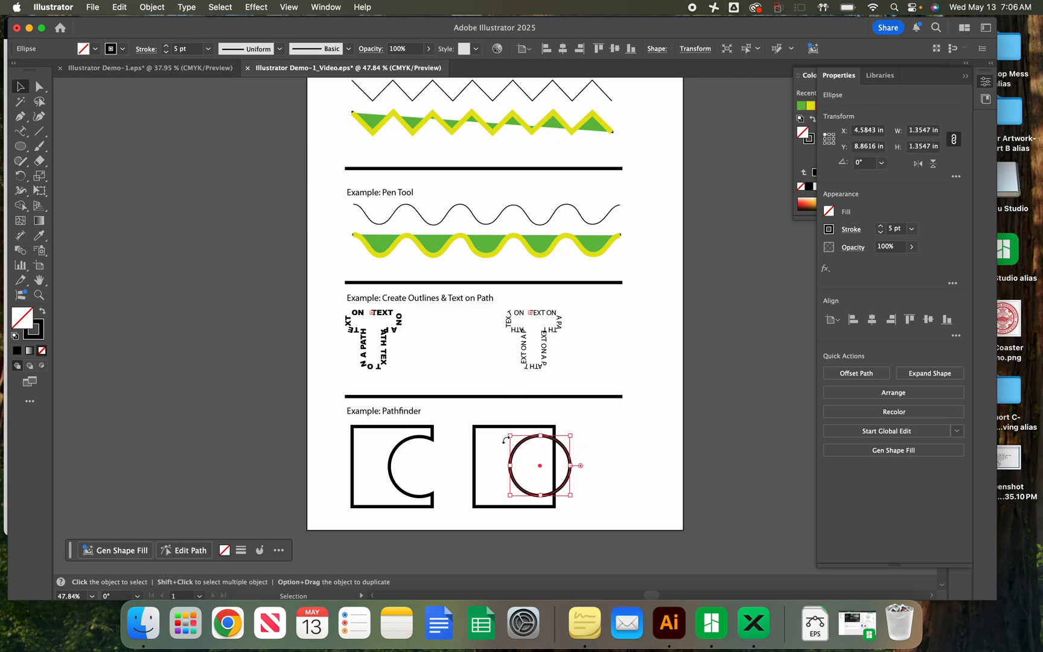